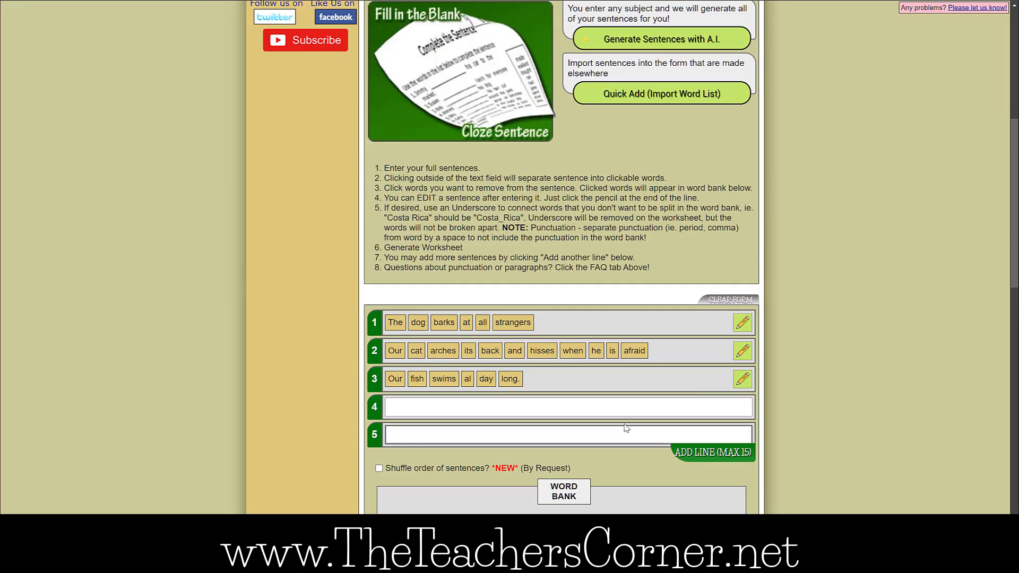
Replace sentence 3's misspelled ending with 'all day long.' so it reads 'Our fish swims all day long.'
{"action": "left_click", "coordinate": [742, 427]}
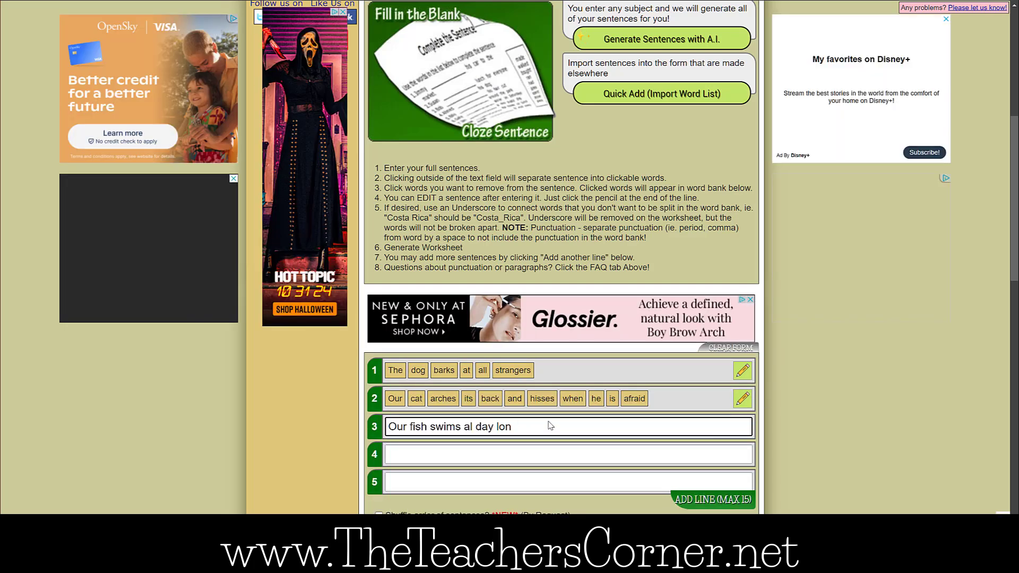
{"action": "key", "text": "BackSpace"}
{"action": "key", "text": "BackSpace"}
{"action": "key", "text": "BackSpace"}
{"action": "key", "text": "BackSpace"}
{"action": "key", "text": "BackSpace"}
{"action": "key", "text": "BackSpace"}
{"action": "key", "text": "BackSpace"}
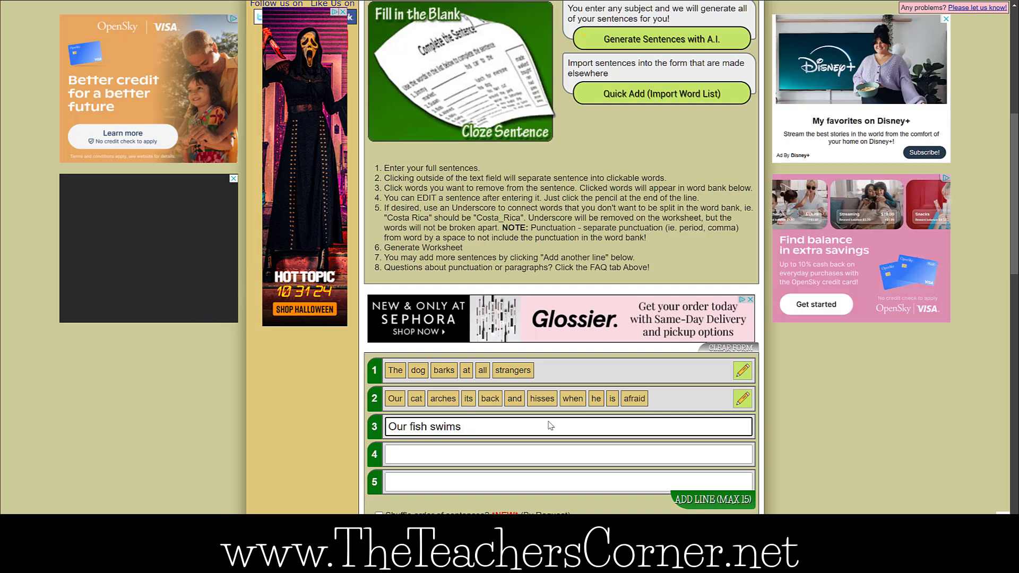
{"action": "type", "text": "all"}
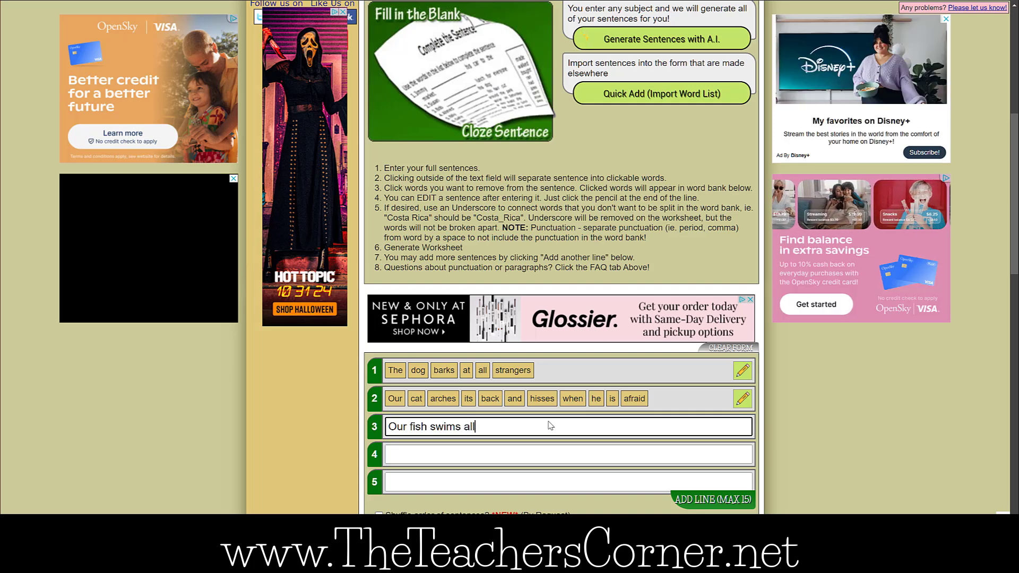
{"action": "type", "text": " day long."}
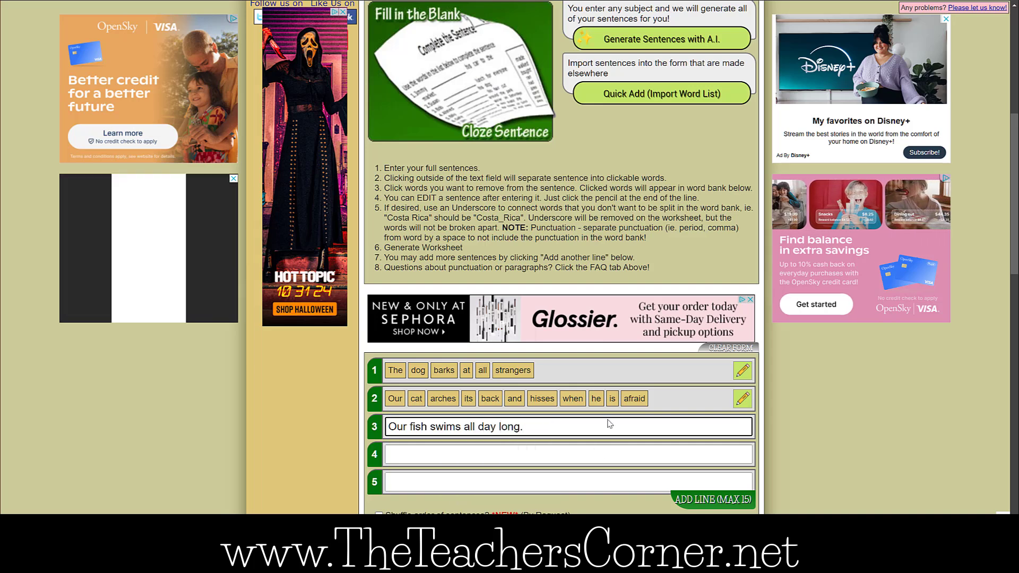
Finish editing sentence 3, then move cat, dog and fish into the word bank
{"action": "left_click", "coordinate": [609, 461]}
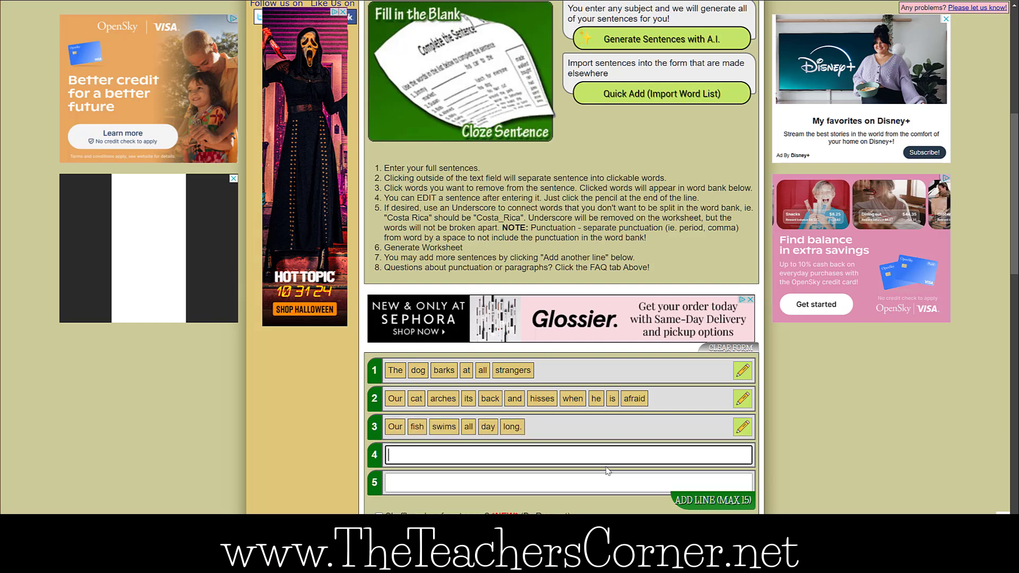
{"action": "left_click", "coordinate": [416, 398]}
{"action": "left_click", "coordinate": [417, 372]}
{"action": "left_click", "coordinate": [417, 427]}
{"action": "scroll", "coordinate": [538, 366], "scroll_direction": "down", "scroll_amount": 2}
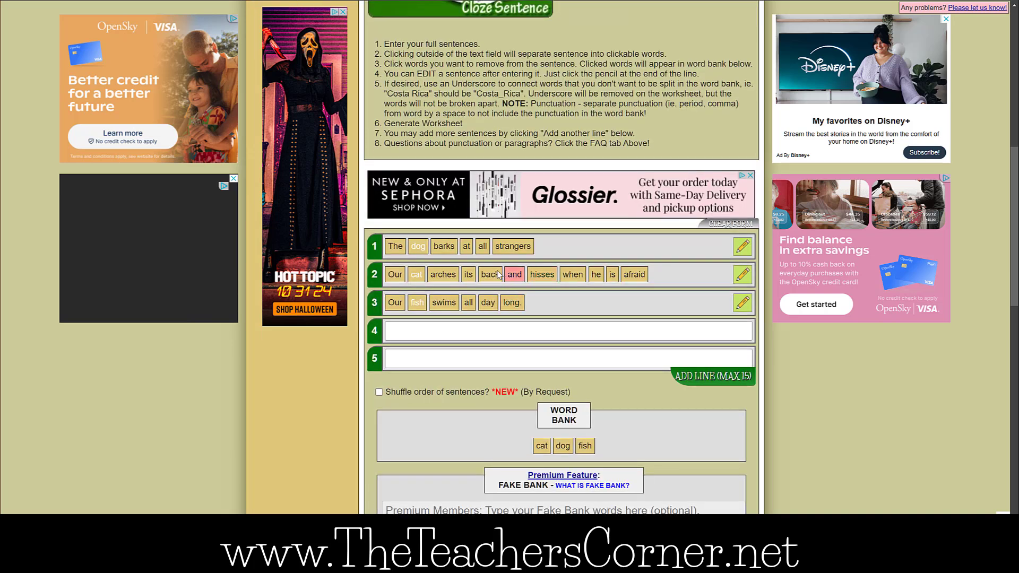
Add back and hisses to the word bank, keep fish there, and generate the worksheet
{"action": "left_click", "coordinate": [490, 274]}
{"action": "left_click", "coordinate": [542, 274]}
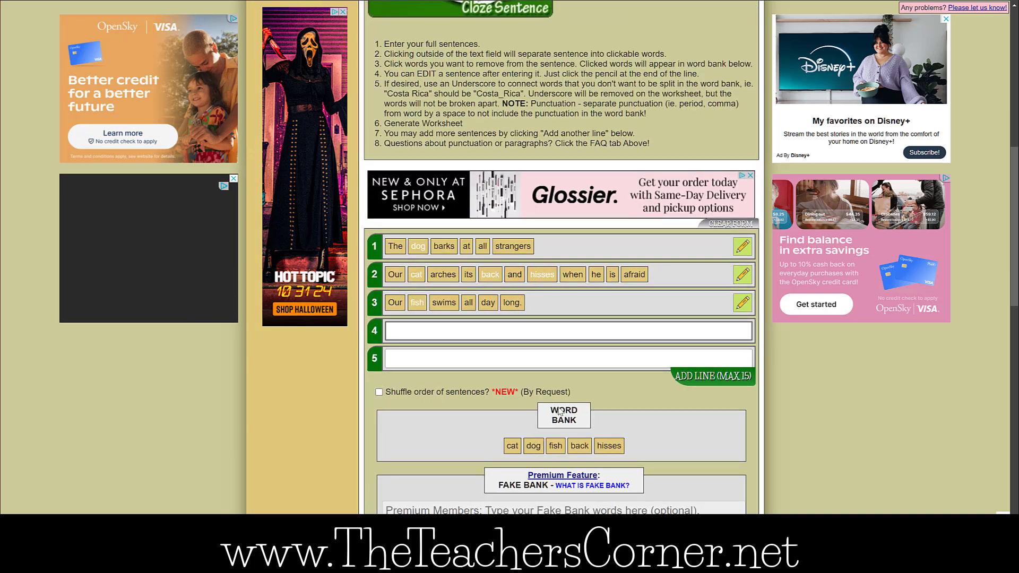
{"action": "left_click", "coordinate": [556, 447]}
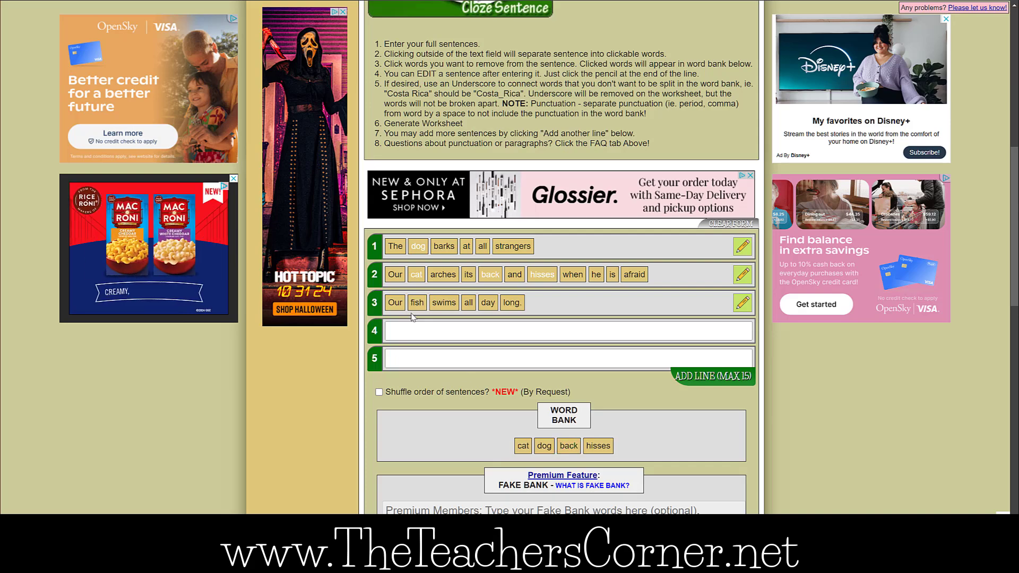
{"action": "left_click", "coordinate": [417, 303]}
{"action": "scroll", "coordinate": [855, 465], "scroll_direction": "down", "scroll_amount": 9}
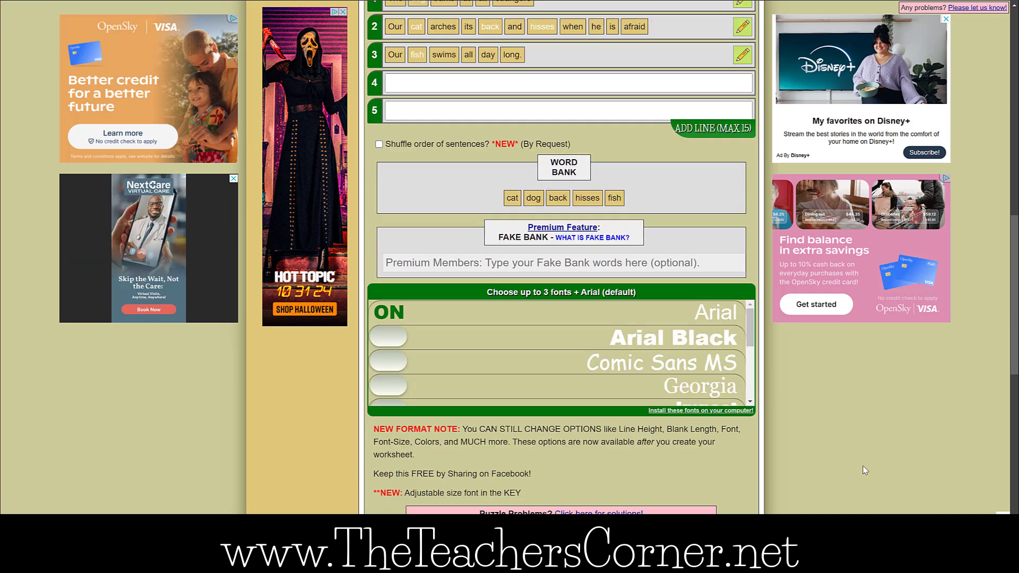
{"action": "left_click", "coordinate": [740, 484]}
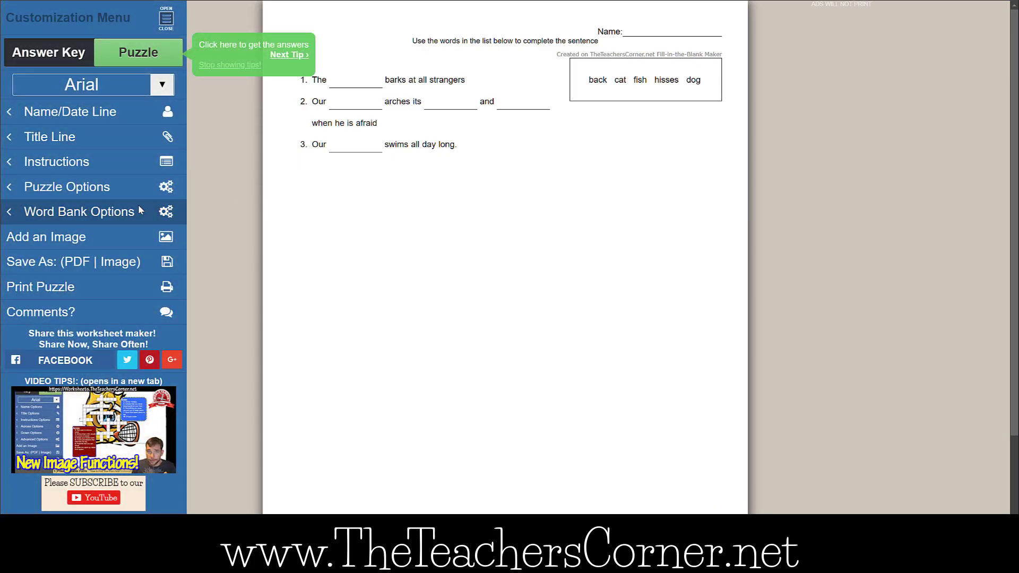
In Puzzle Options, set the puzzle font to 18px, line spacing to 29px and text colour to red
{"action": "left_click", "coordinate": [110, 187]}
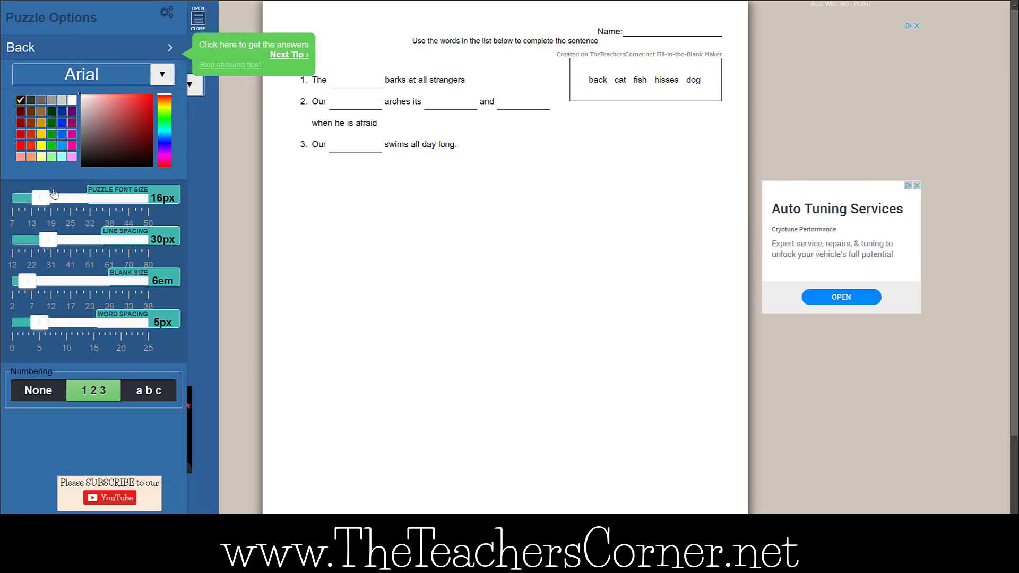
{"action": "mouse_move", "coordinate": [43, 199]}
{"action": "left_mouse_down"}
{"action": "mouse_move", "coordinate": [60, 200]}
{"action": "mouse_move", "coordinate": [47, 200]}
{"action": "left_mouse_up"}
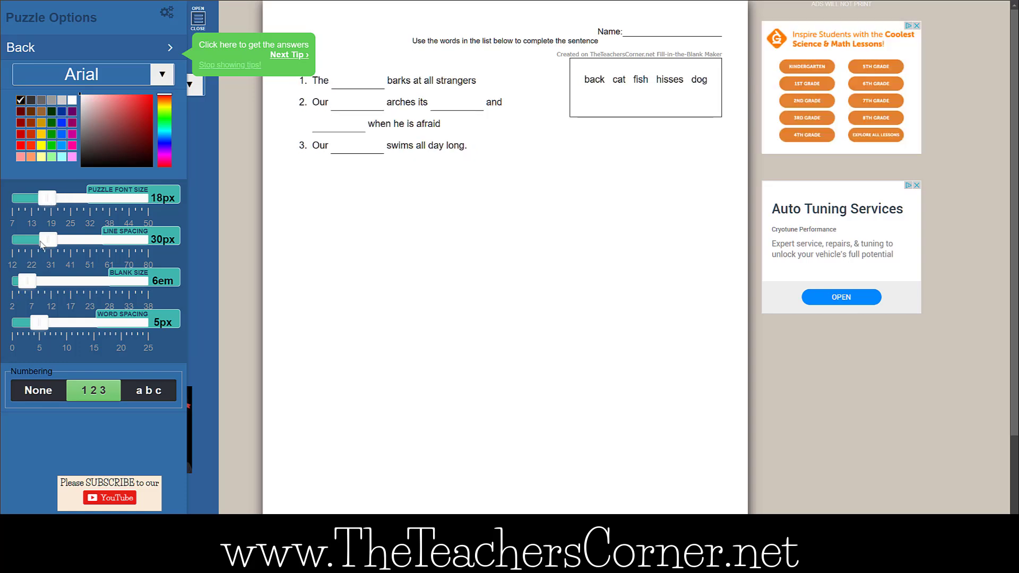
{"action": "left_click_drag", "start_coordinate": [45, 244], "coordinate": [44, 244]}
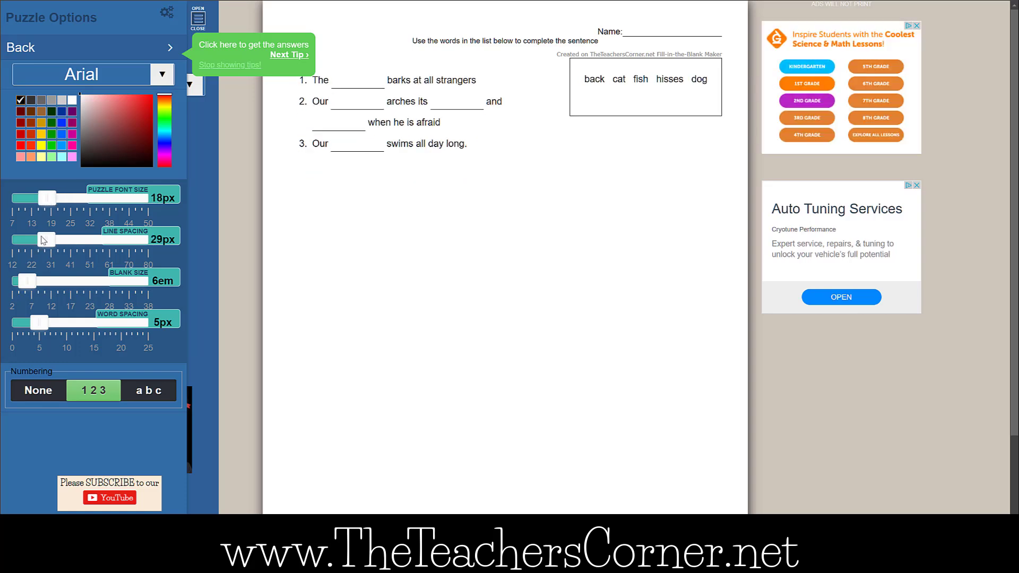
{"action": "left_click", "coordinate": [138, 107]}
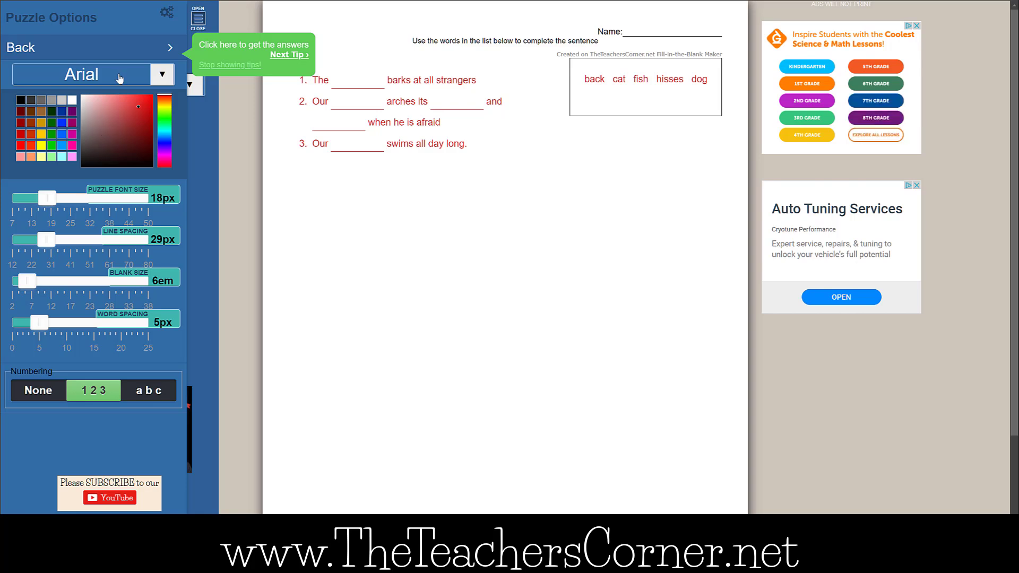
{"action": "left_click", "coordinate": [199, 19]}
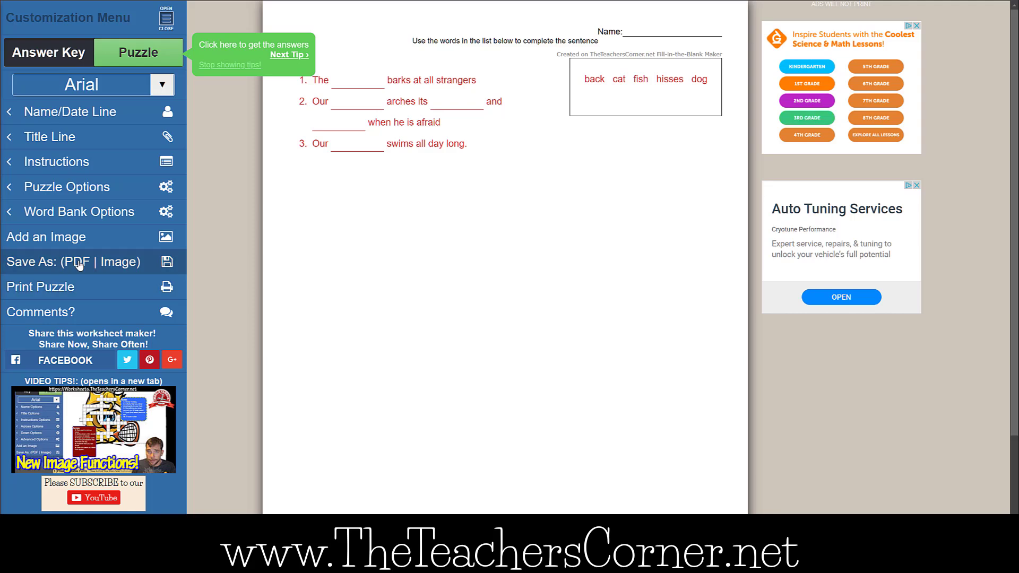
Check the Answer Key and Puzzle views, then confirm leaving the worksheet preview
{"action": "left_click", "coordinate": [66, 49]}
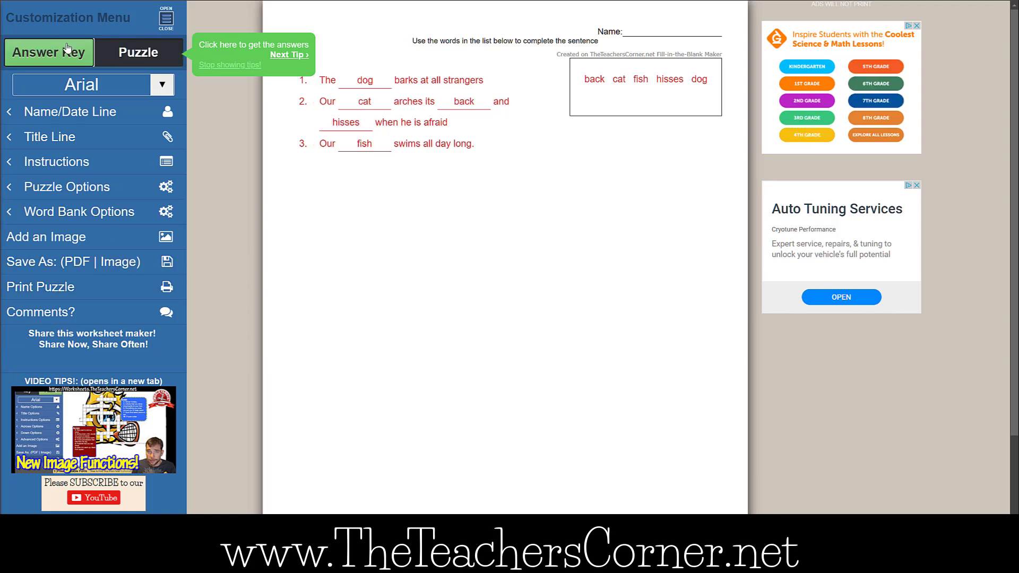
{"action": "left_click", "coordinate": [104, 43]}
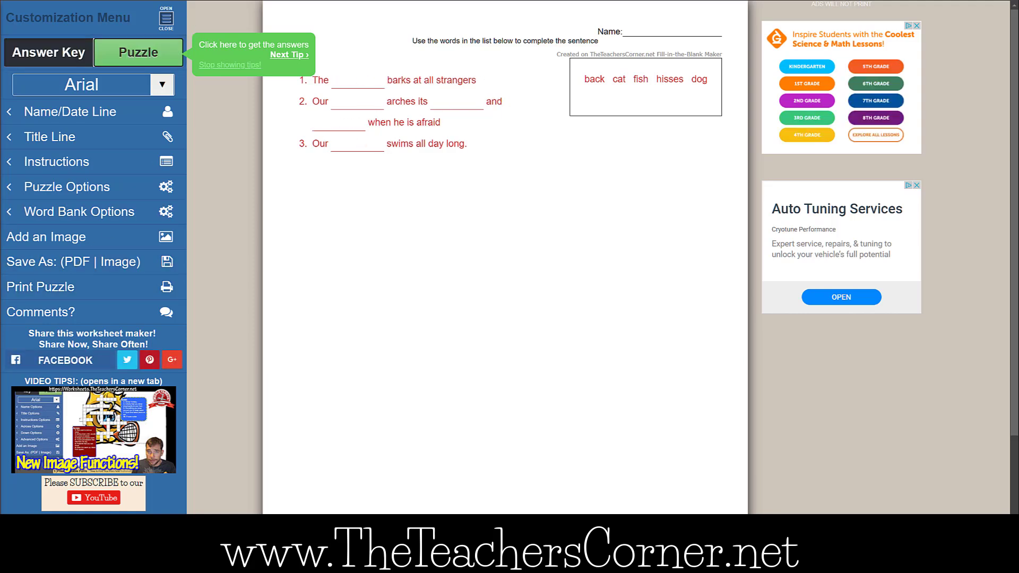
{"action": "key", "text": "F5"}
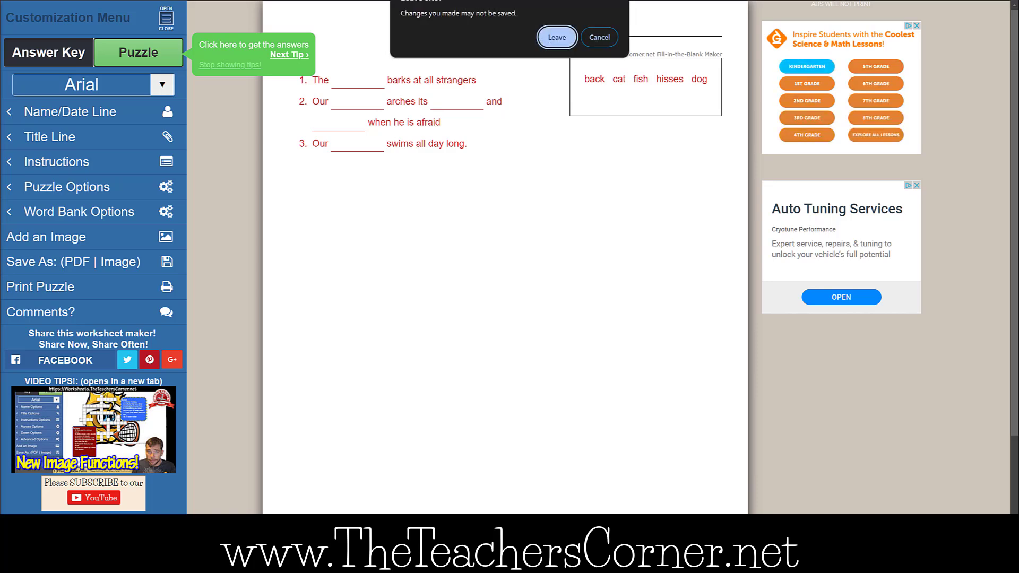
{"action": "left_click", "coordinate": [556, 39]}
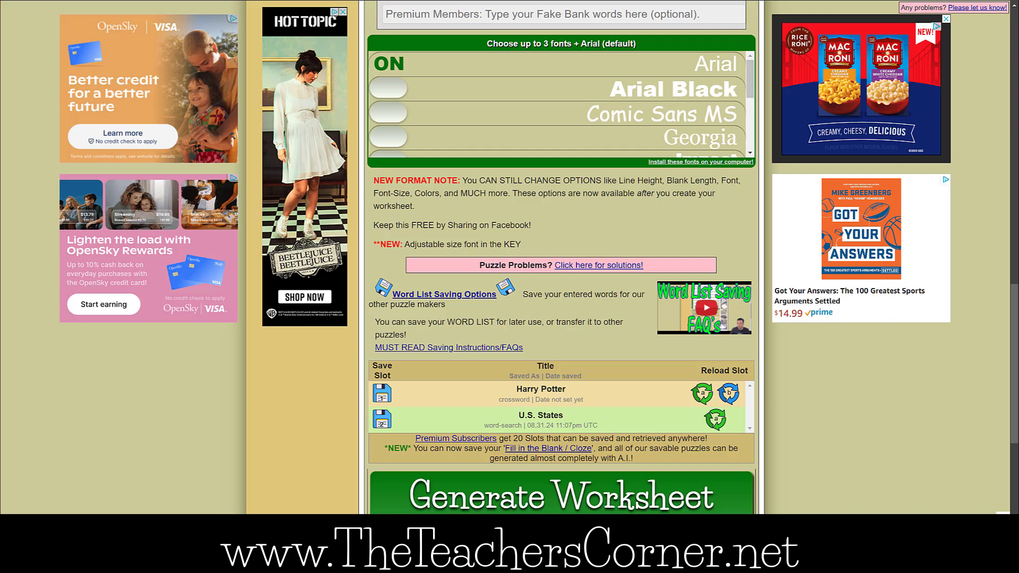
Reload the worksheet maker page and bring up the Quick Add & AI Generation box
{"action": "scroll", "coordinate": [560, 255], "scroll_direction": "up", "scroll_amount": 10}
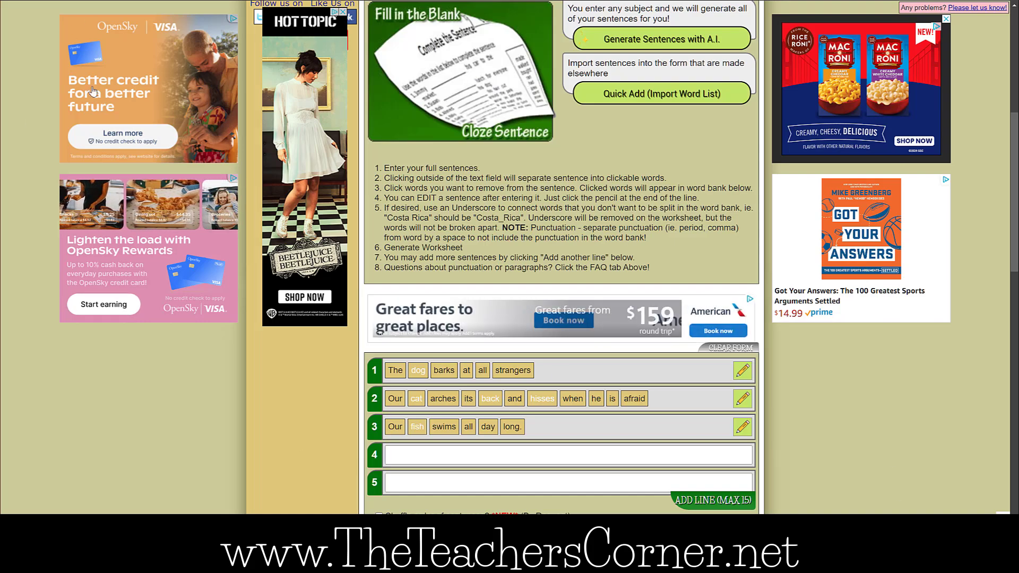
{"action": "scroll", "coordinate": [75, 58], "scroll_direction": "up", "scroll_amount": 7}
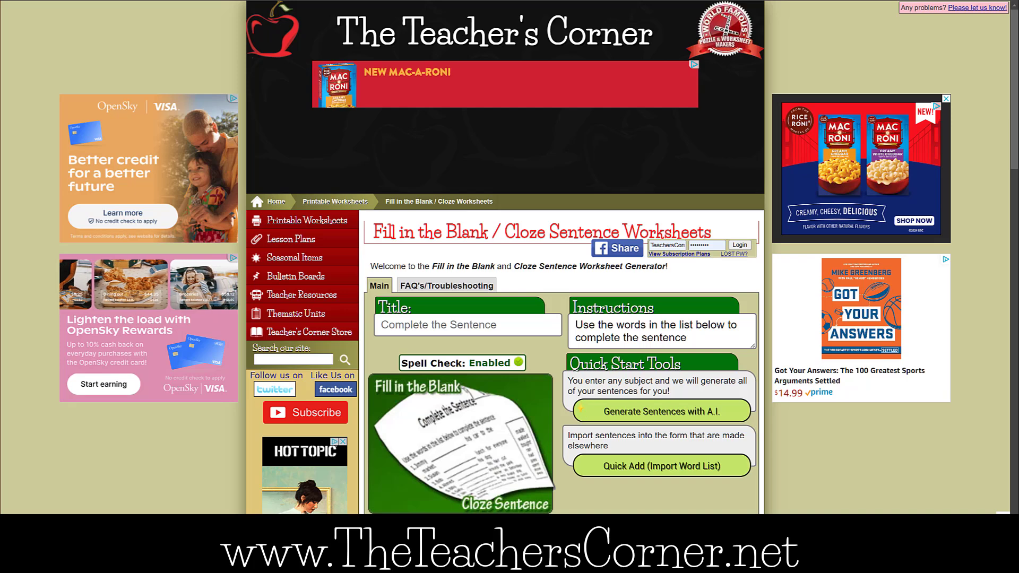
{"action": "key", "text": "F5"}
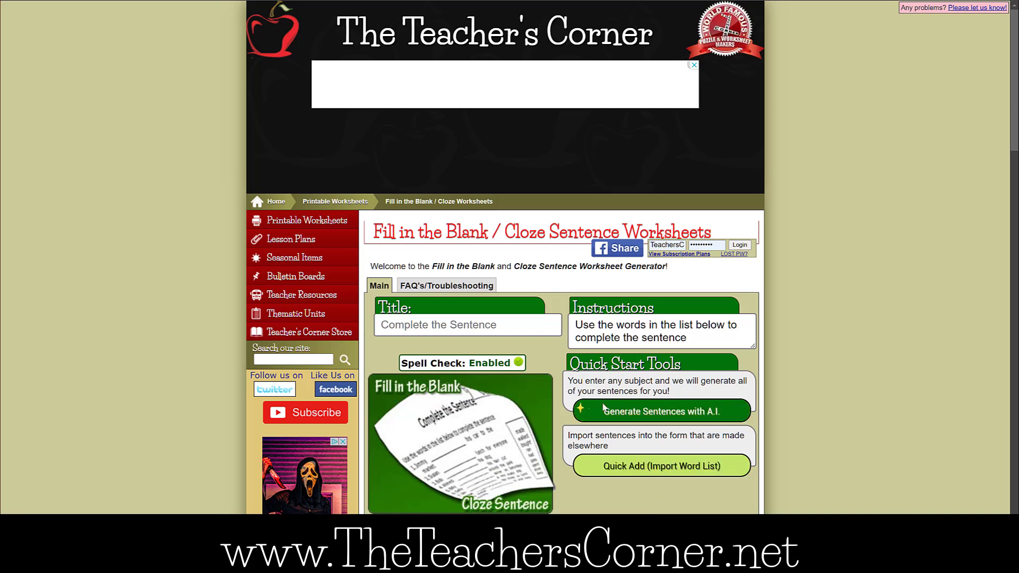
{"action": "left_click", "coordinate": [664, 417]}
Replace the example sentences with evade, solitude, deteriorate, devastate and prejudice, and generate AI sentences
{"action": "left_click_drag", "start_coordinate": [511, 302], "coordinate": [340, 237]}
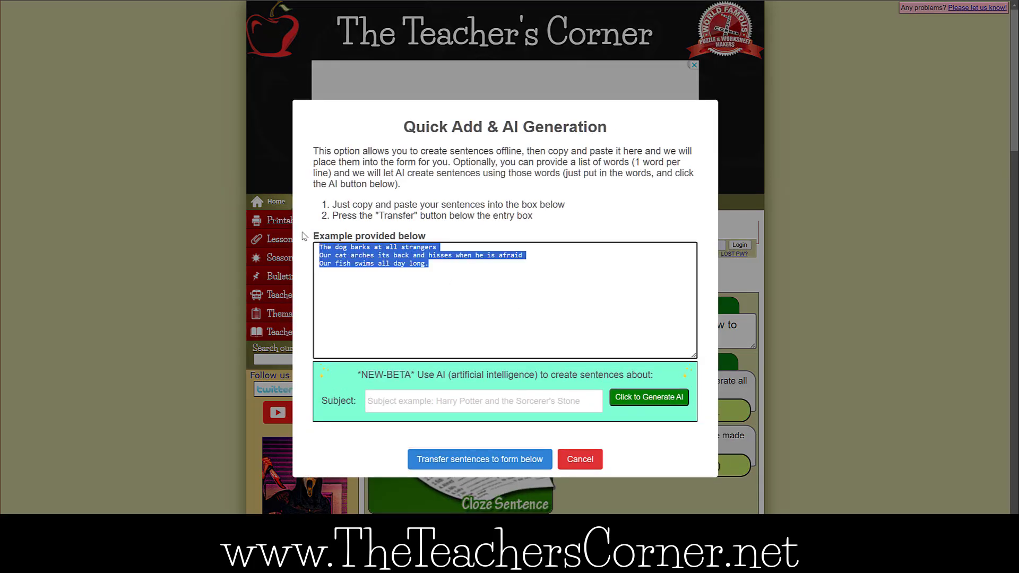
{"action": "key", "text": "Delete"}
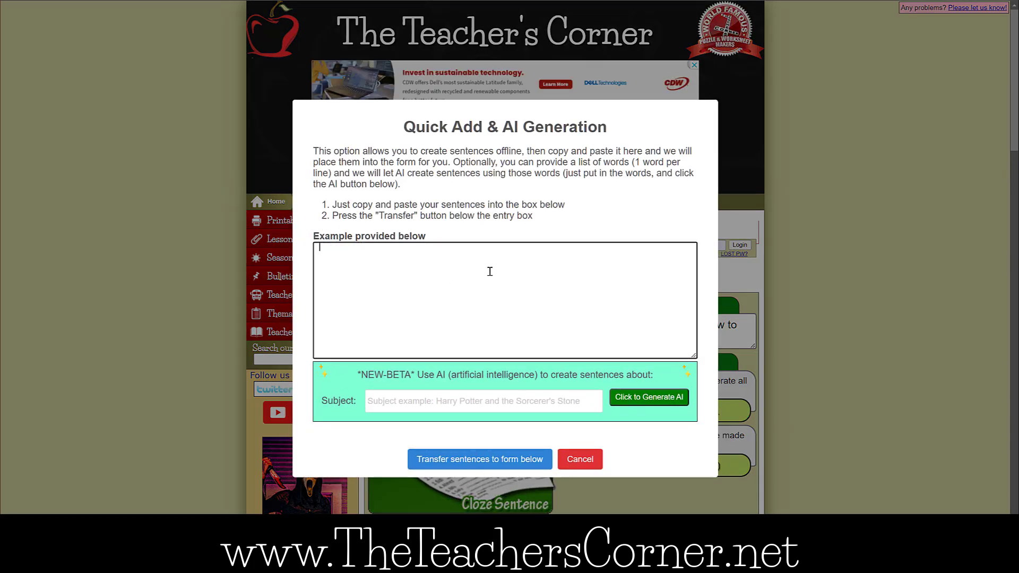
{"action": "type", "text": "evade solitude deteriorate devastate prejudice"}
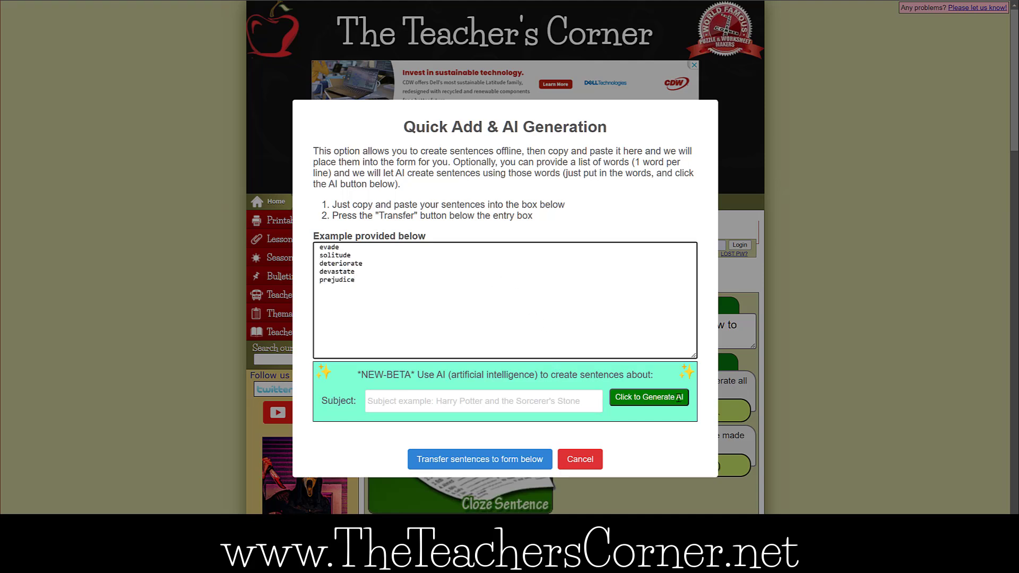
{"action": "left_click", "coordinate": [677, 397]}
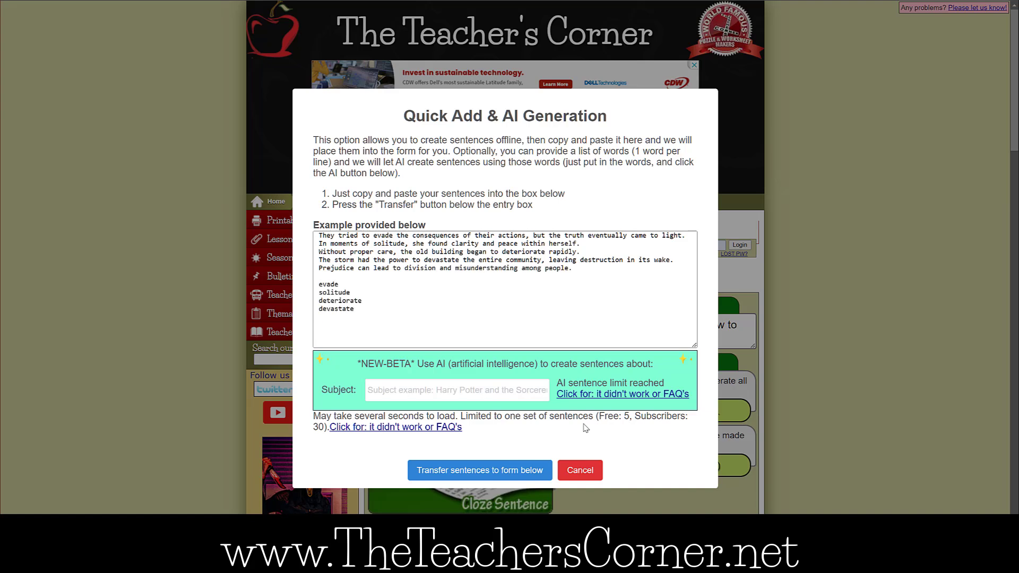
Delete the leftover word list and transfer the five AI sentences into the form
{"action": "left_click_drag", "start_coordinate": [356, 318], "coordinate": [325, 278]}
{"action": "key", "text": "BackSpace"}
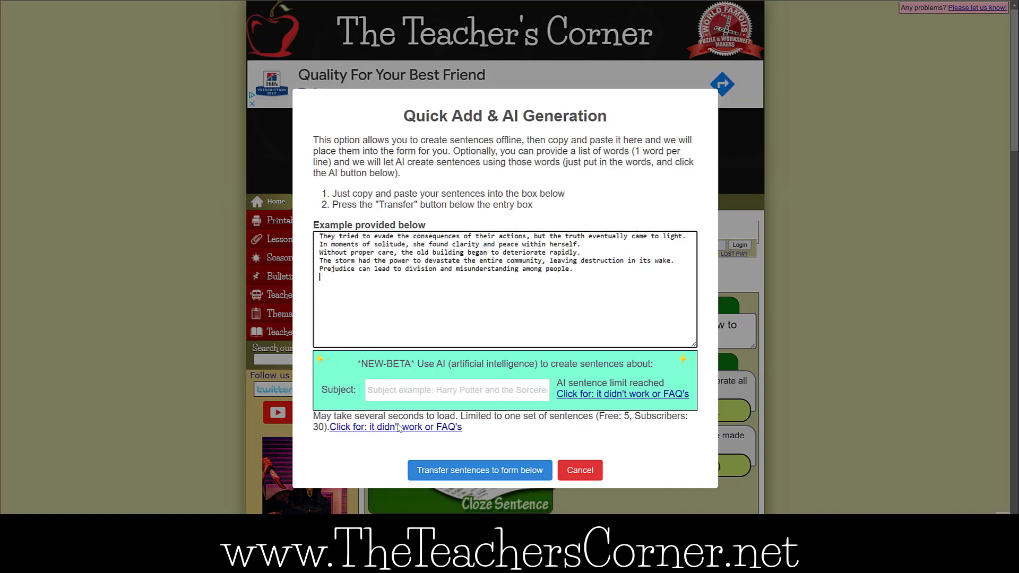
{"action": "left_click", "coordinate": [438, 470]}
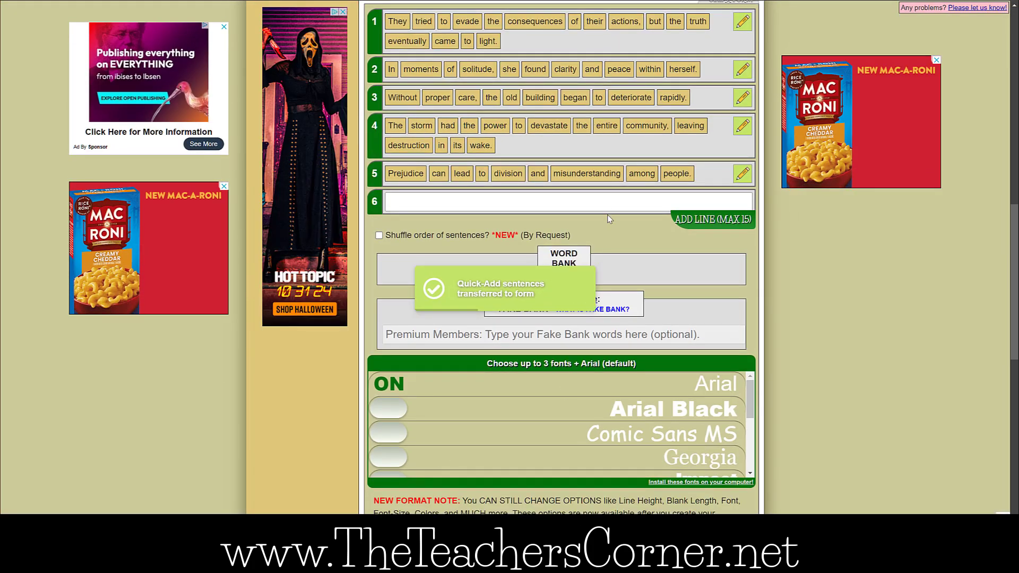
Move storm, proper and moments into the word bank, returning misunderstanding to sentence 5
{"action": "left_click", "coordinate": [586, 174]}
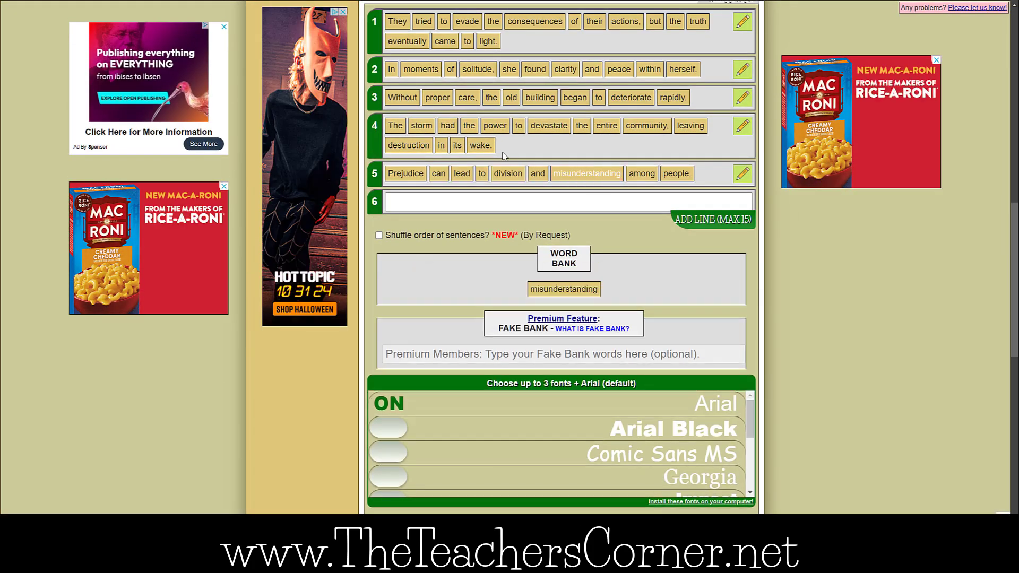
{"action": "left_click", "coordinate": [421, 127]}
{"action": "left_click", "coordinate": [437, 98]}
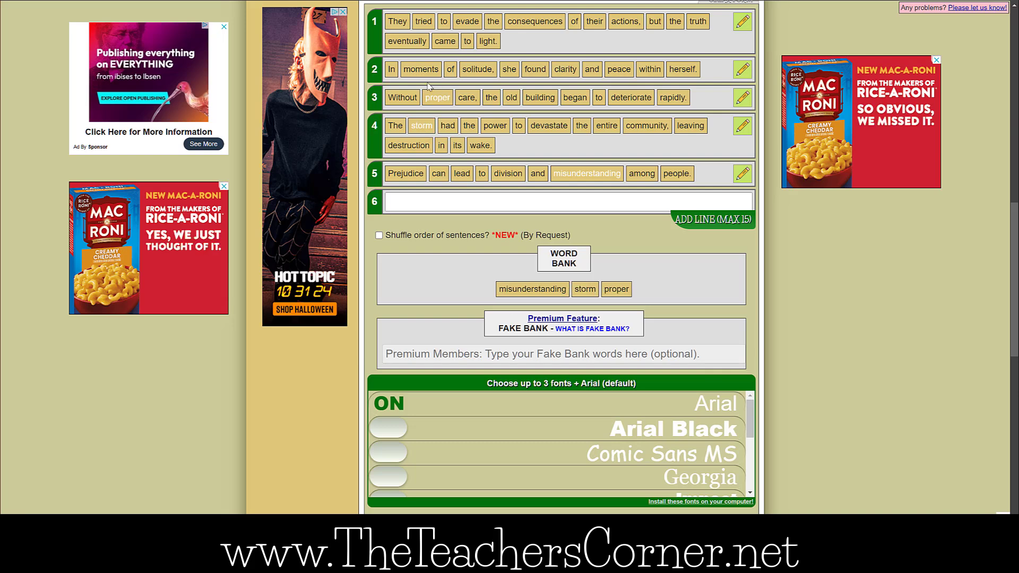
{"action": "left_click", "coordinate": [423, 70]}
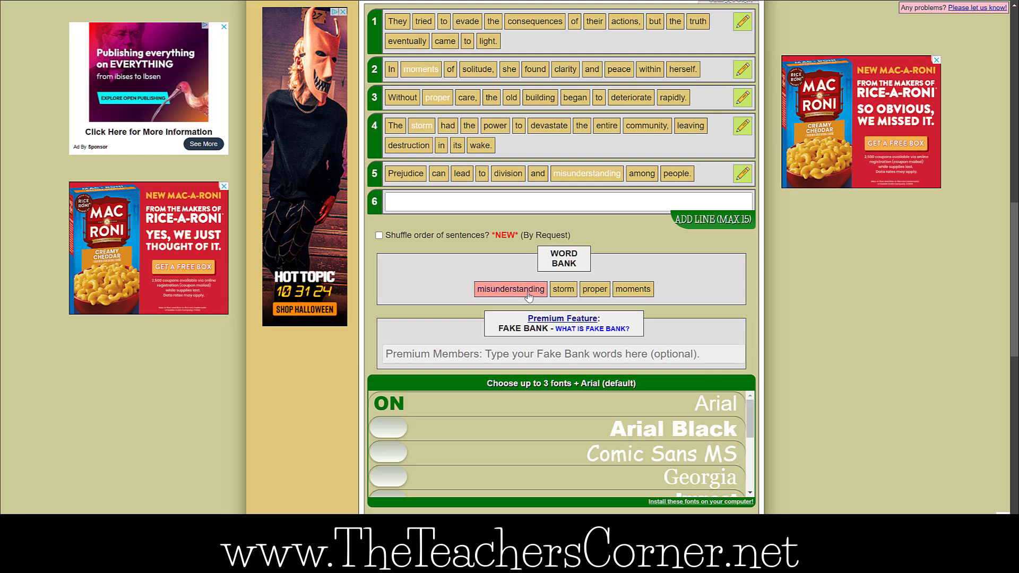
{"action": "left_click", "coordinate": [511, 289]}
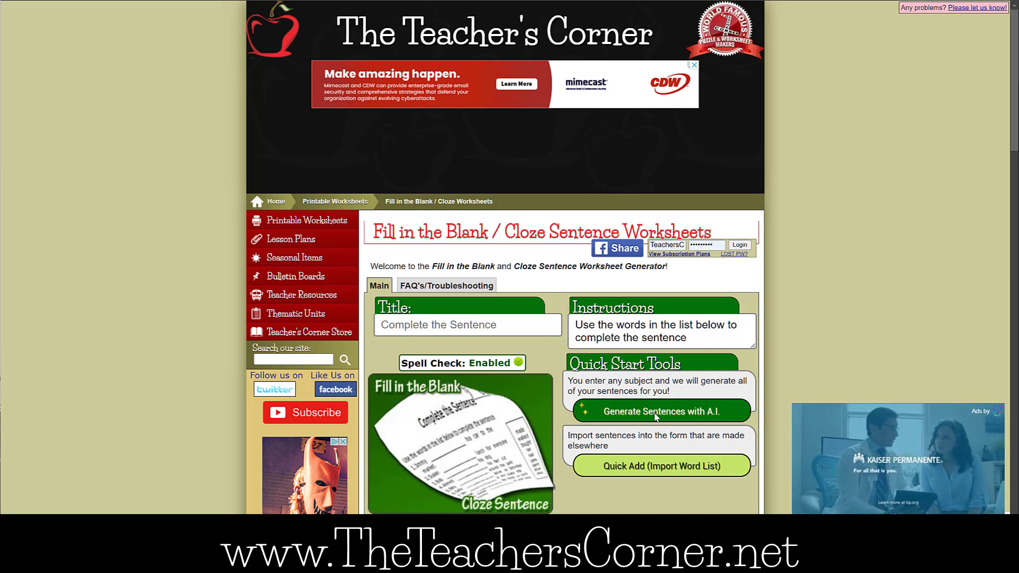
Generate AI sentences on the subject 'Feudalism in Europe and Japan'
{"action": "left_click", "coordinate": [656, 418]}
{"action": "left_click", "coordinate": [440, 312]}
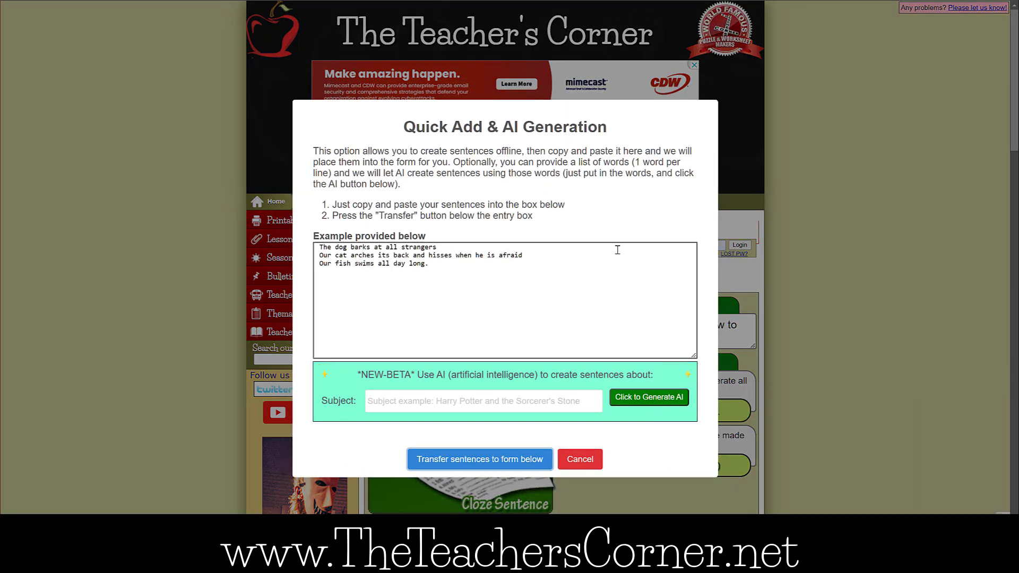
{"action": "left_click", "coordinate": [445, 402]}
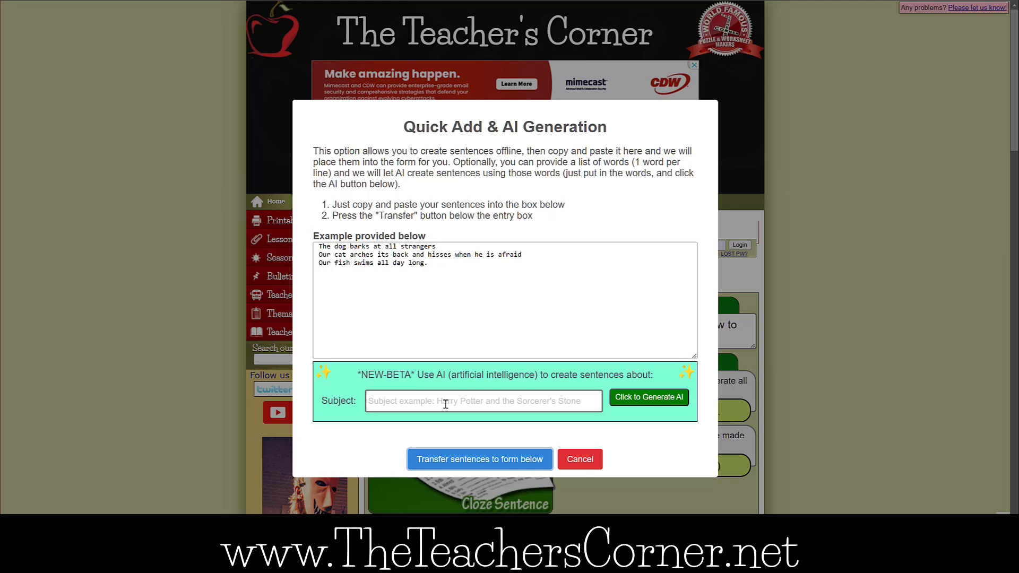
{"action": "type", "text": "Feudalism in Europe and Japan"}
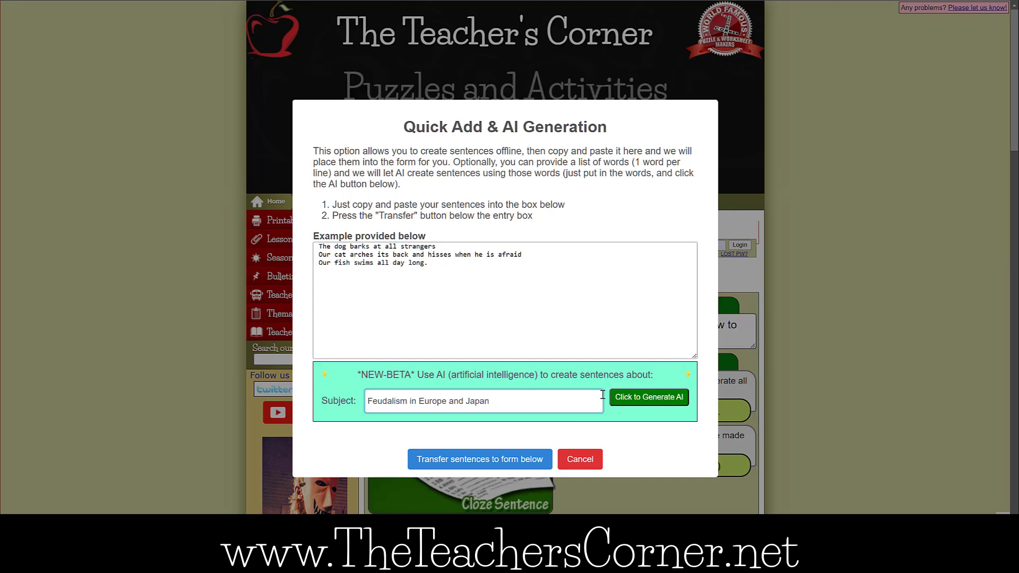
{"action": "left_click", "coordinate": [630, 406]}
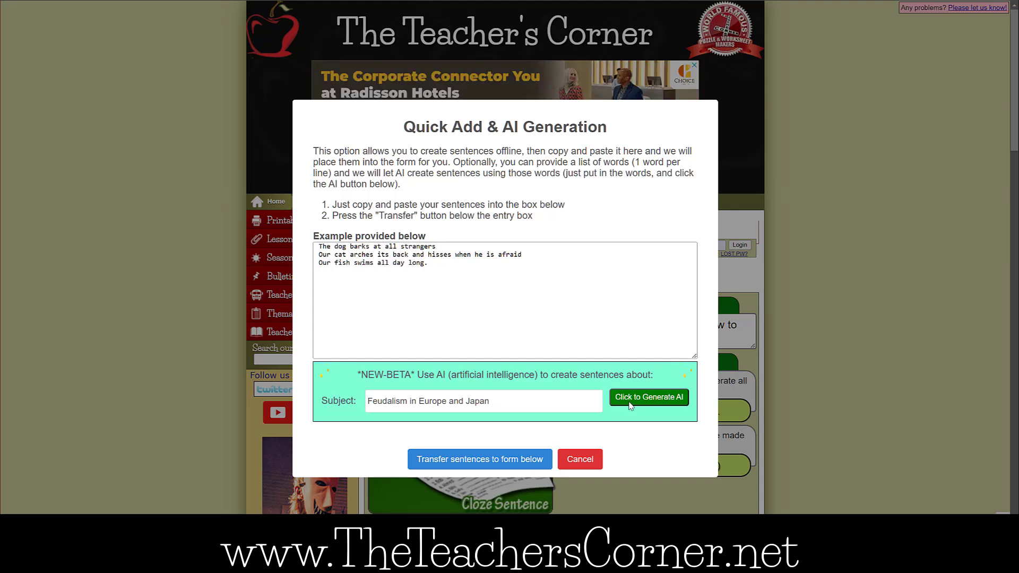
{"action": "left_click", "coordinate": [630, 403]}
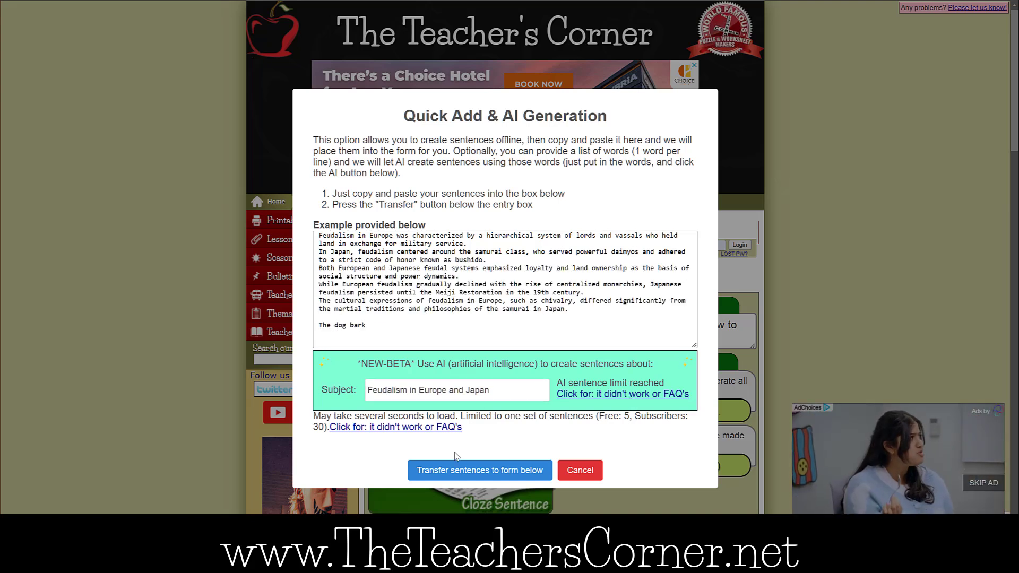
Delete the leftover sample sentences and transfer the feudalism sentences into the worksheet
{"action": "left_click_drag", "start_coordinate": [428, 342], "coordinate": [320, 317]}
{"action": "key", "text": "BackSpace"}
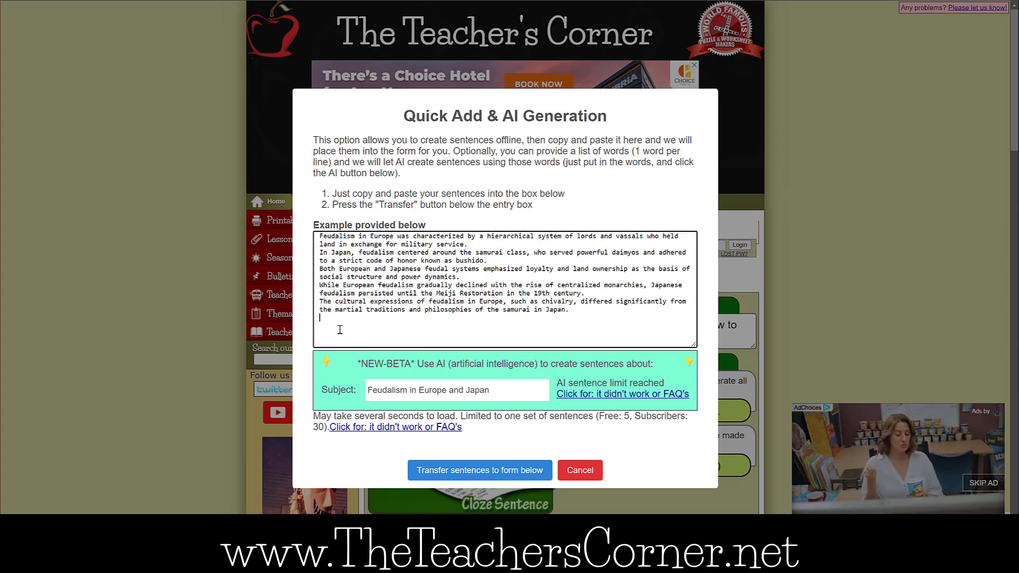
{"action": "left_click", "coordinate": [477, 471]}
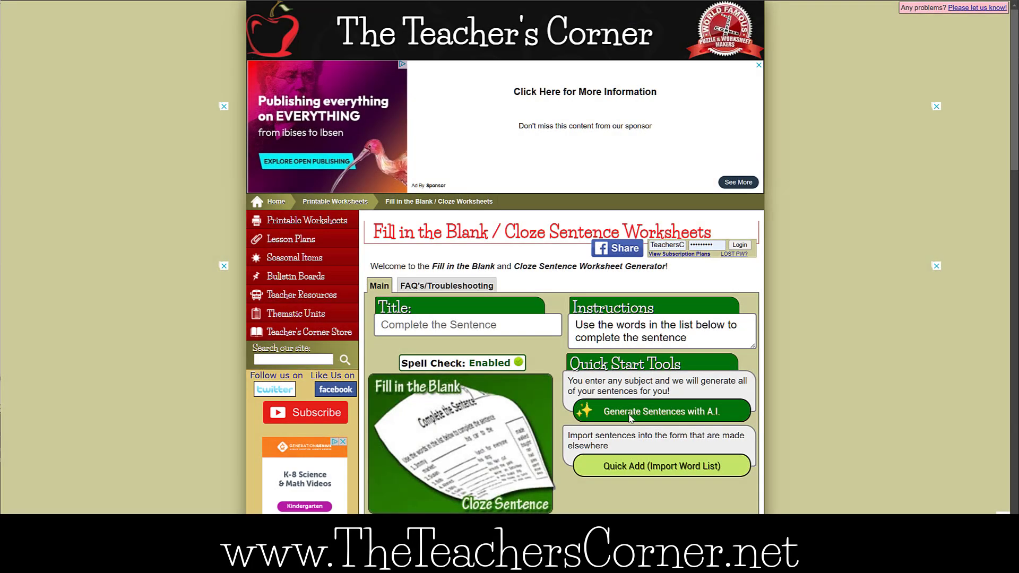
{"action": "left_click", "coordinate": [631, 418]}
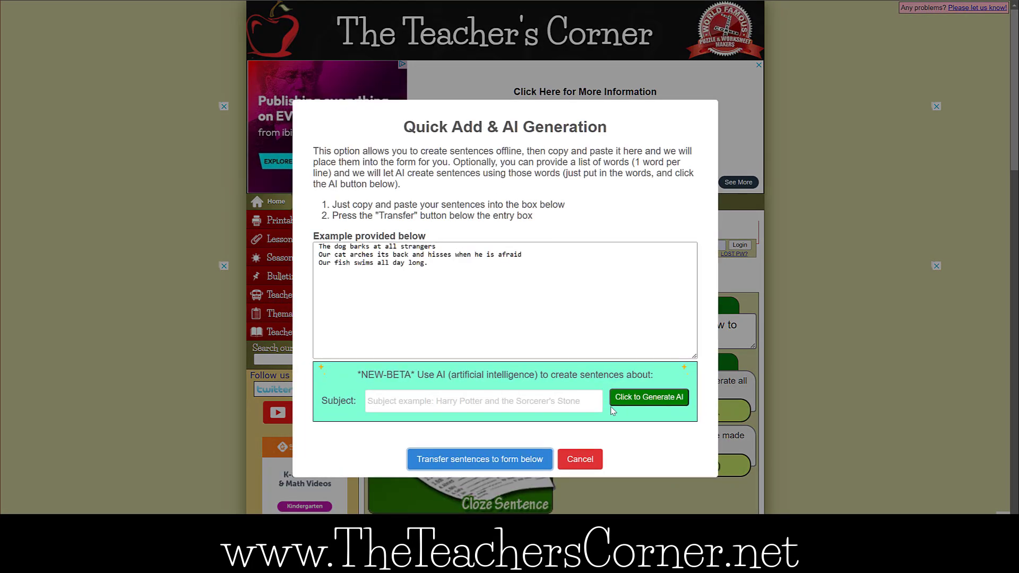
{"action": "left_click", "coordinate": [318, 249]}
{"action": "key", "text": "ctrl+a"}
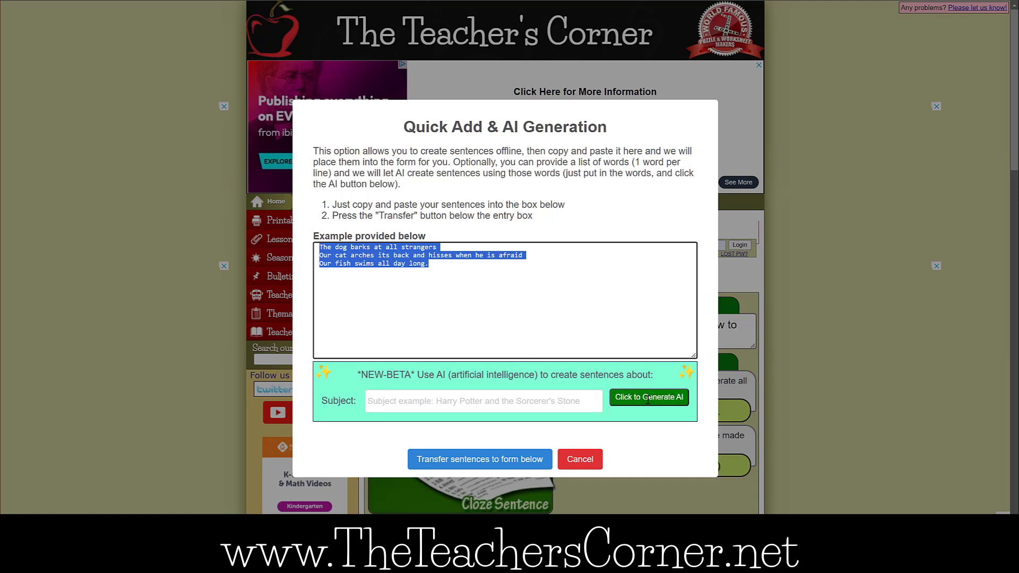
{"action": "type", "text": "evade solitude deteriorate devastate prejudice adequate chronological forfeit rigorous rummage"}
{"action": "left_click", "coordinate": [647, 398]}
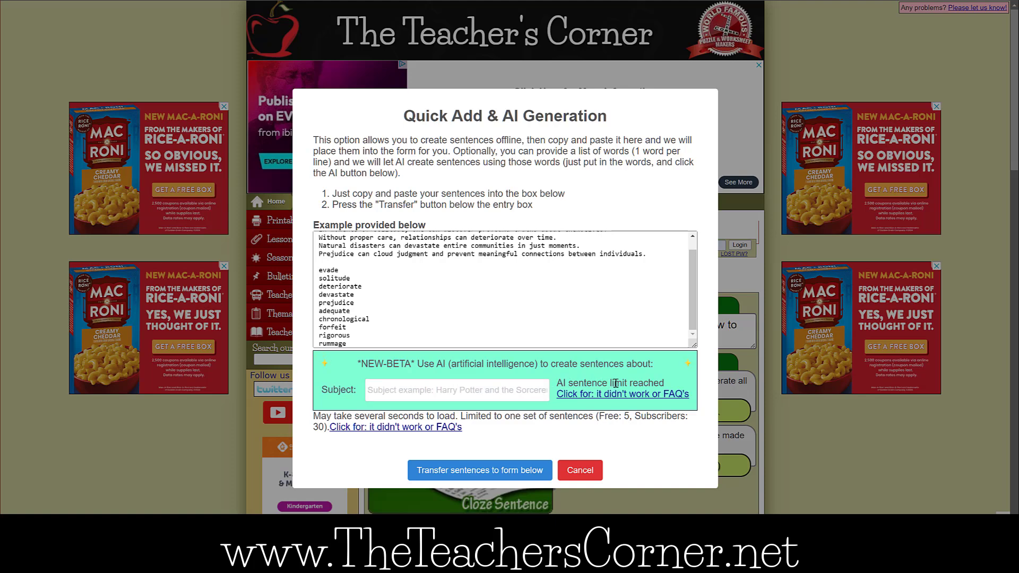
{"action": "left_click", "coordinate": [483, 339]}
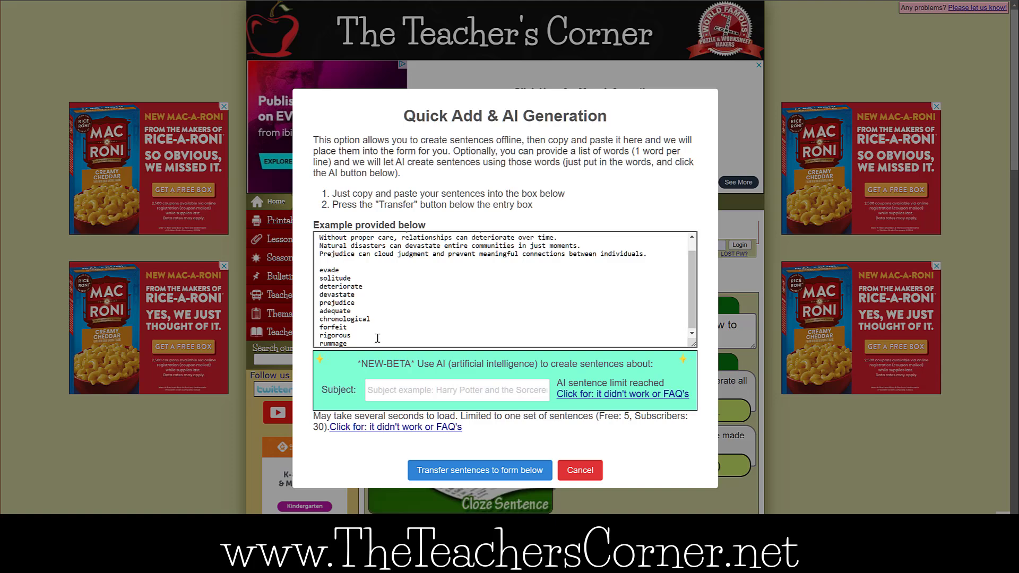
{"action": "left_click_drag", "start_coordinate": [378, 345], "coordinate": [275, 137]}
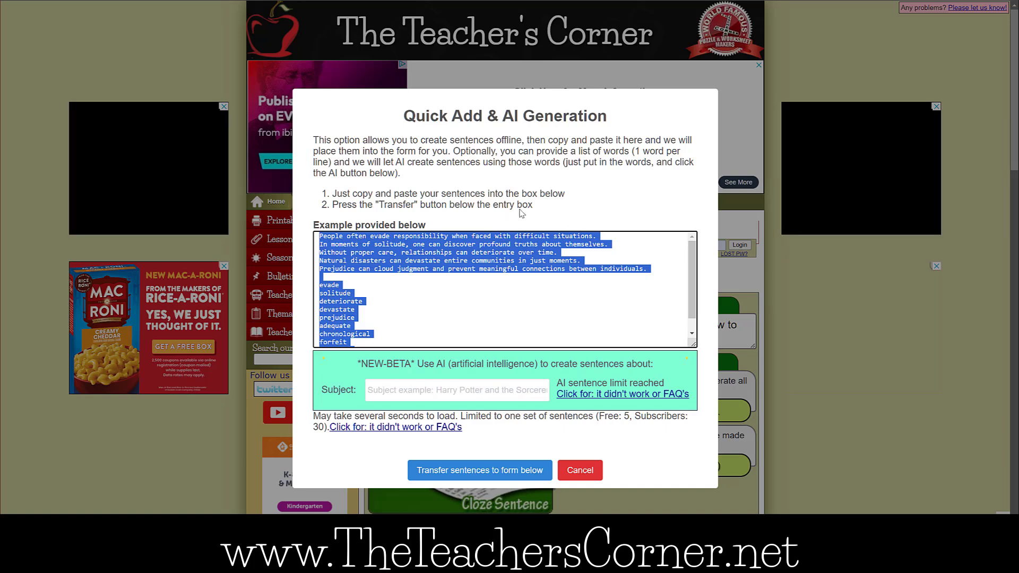
{"action": "key", "text": "BackSpace"}
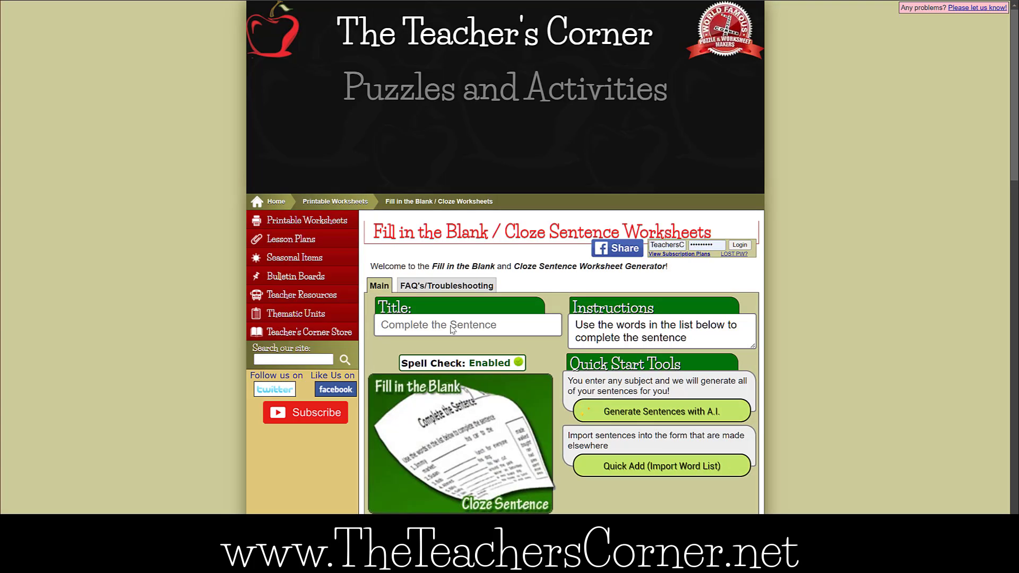
Paste the prepared sentences and word list over the samples, deleting the used words evade through prejudice
{"action": "left_click", "coordinate": [623, 409]}
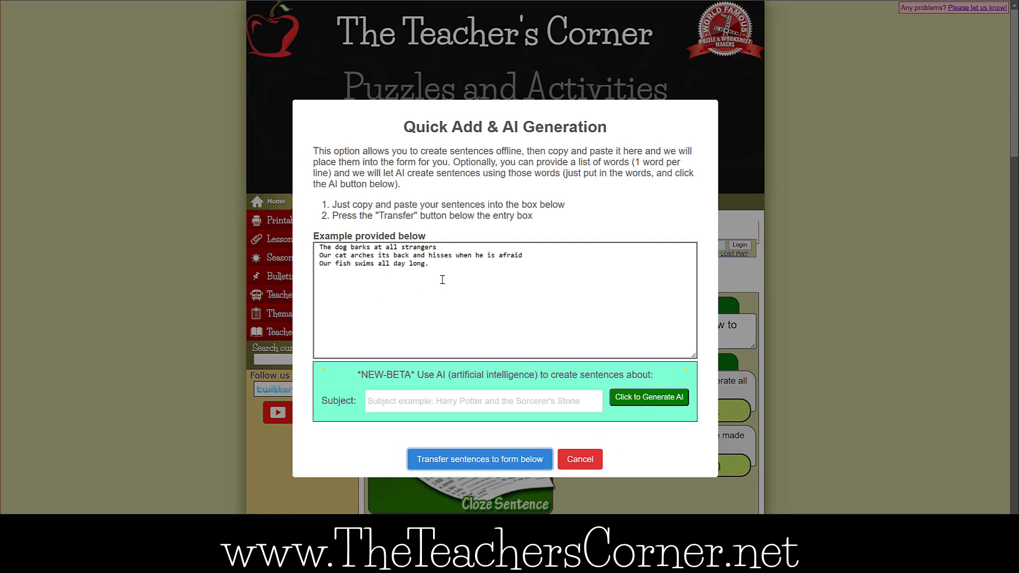
{"action": "left_click_drag", "start_coordinate": [442, 279], "coordinate": [332, 247]}
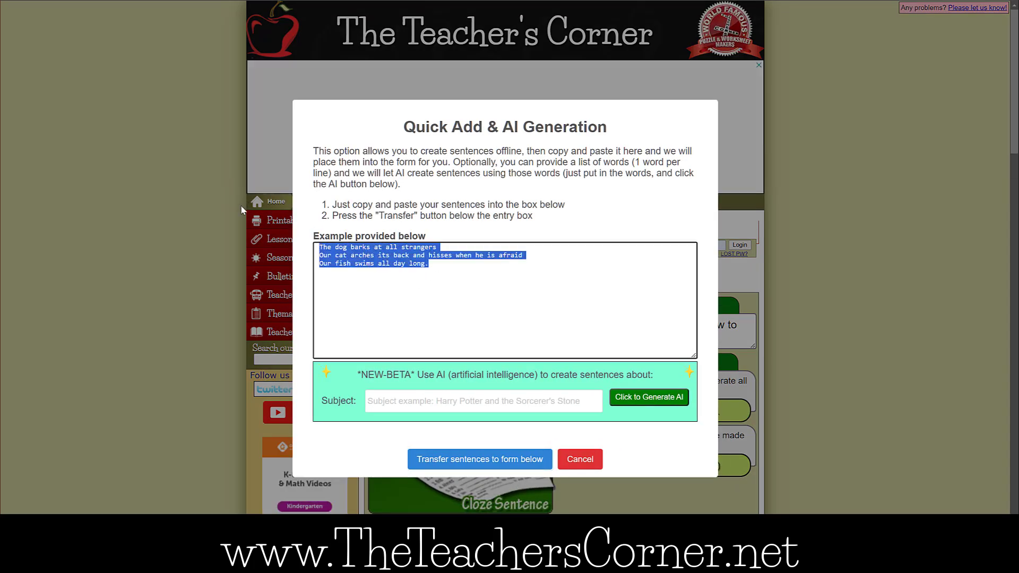
{"action": "key", "text": "ctrl+v"}
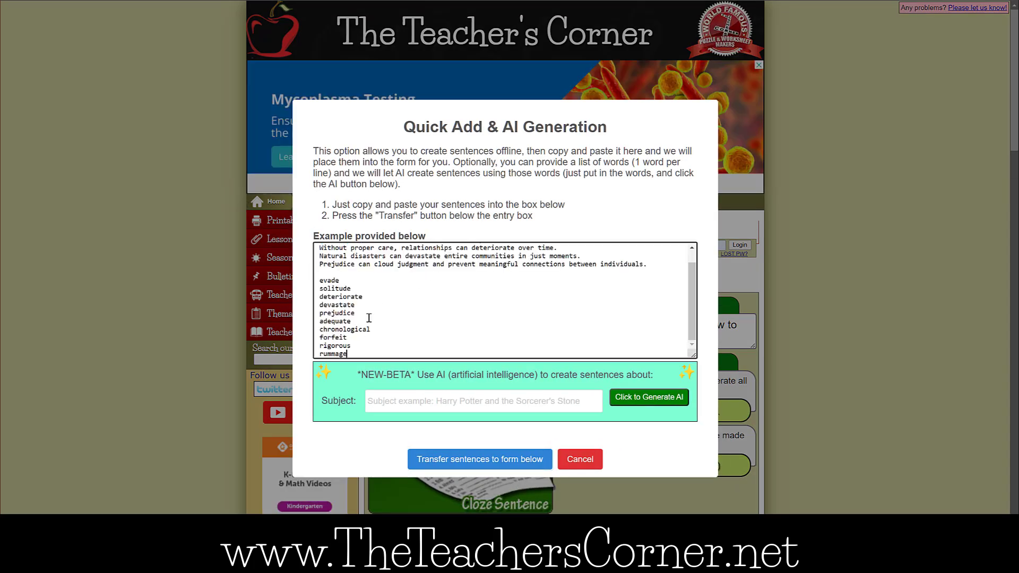
{"action": "left_click_drag", "start_coordinate": [355, 313], "coordinate": [321, 275]}
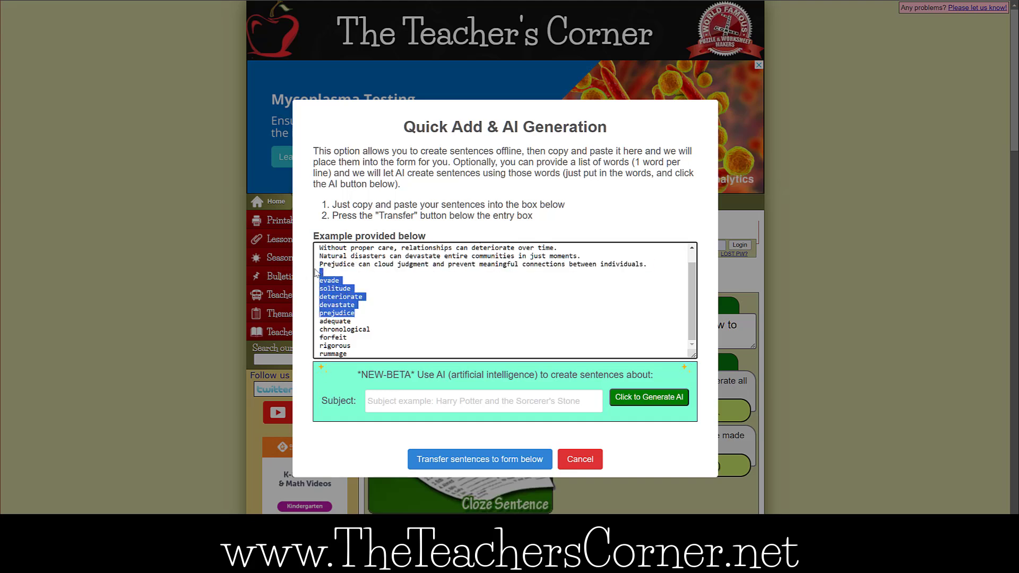
{"action": "key", "text": "BackSpace"}
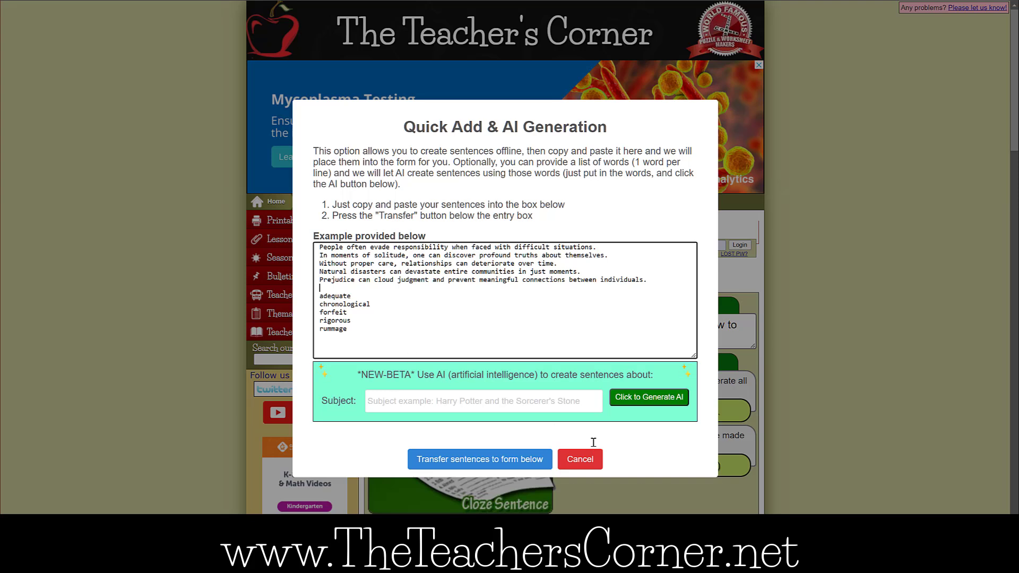
{"action": "key", "text": "BackSpace"}
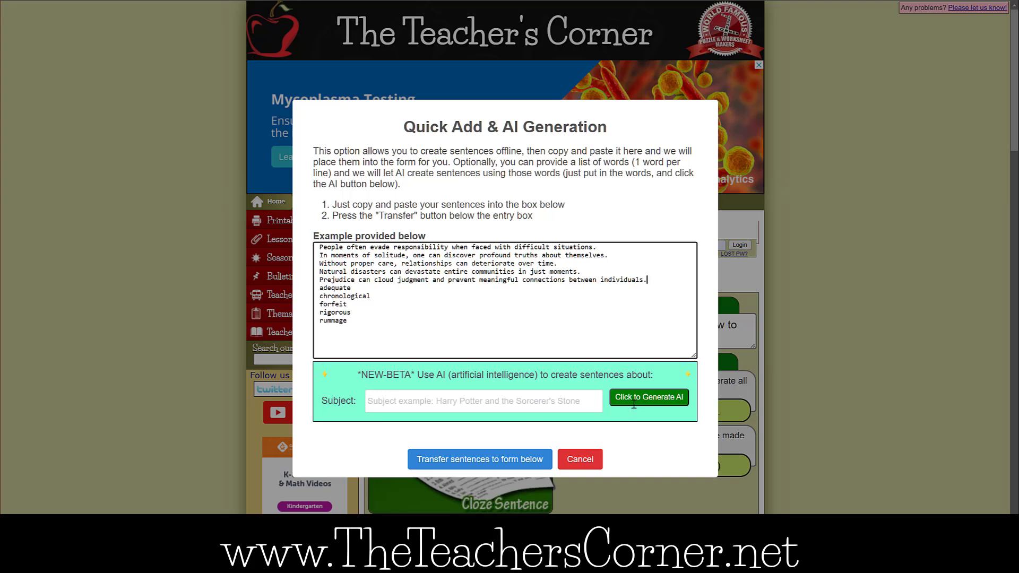
Generate AI sentences for the remaining words like adequate and chronological, then delete the word list
{"action": "left_click", "coordinate": [638, 400]}
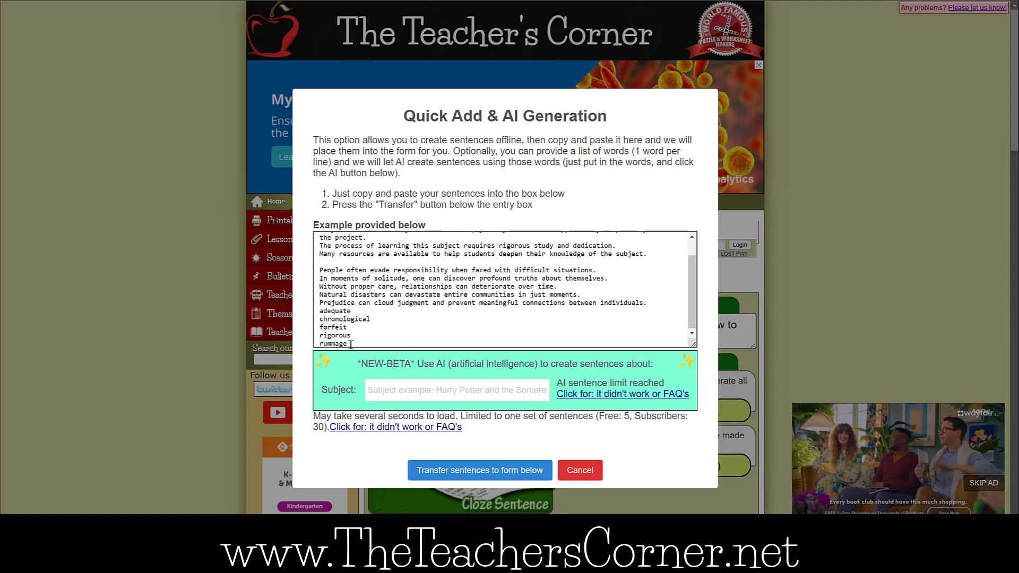
{"action": "left_click_drag", "start_coordinate": [314, 315], "coordinate": [315, 318]}
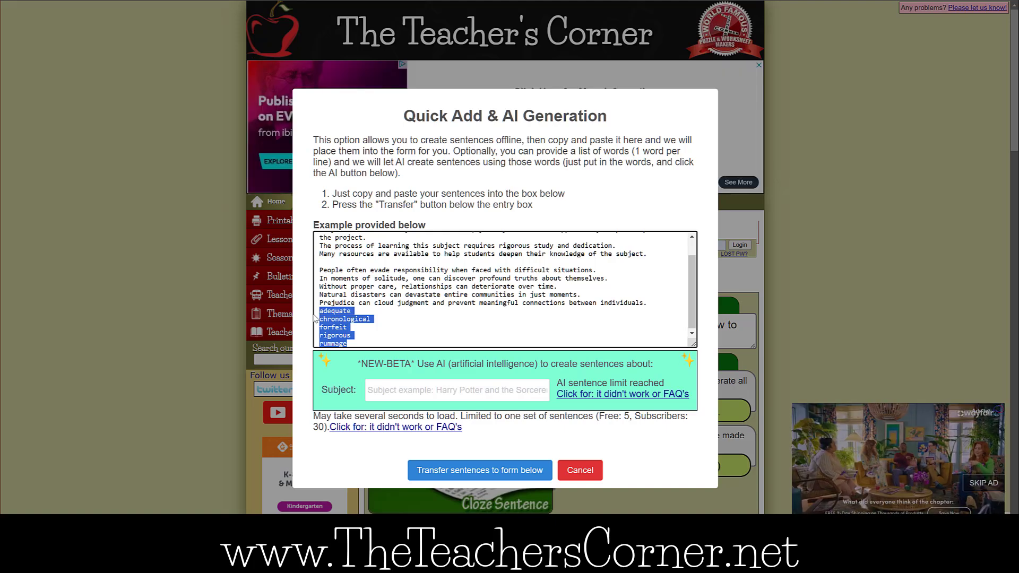
{"action": "key", "text": "BackSpace"}
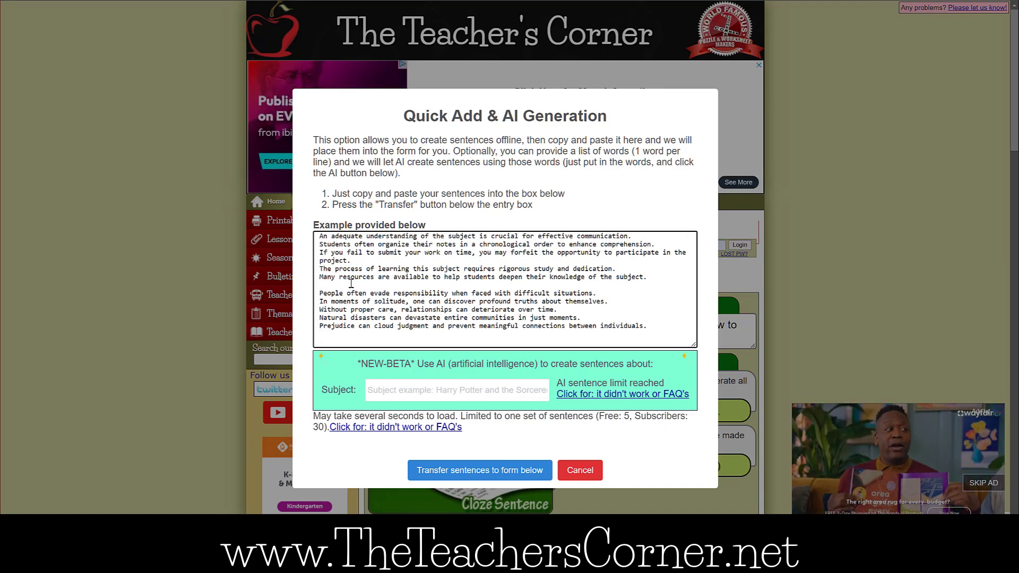
Transfer the ten sentences; bank comprehension, chronological, understanding, learning and relationships
{"action": "left_click", "coordinate": [458, 473]}
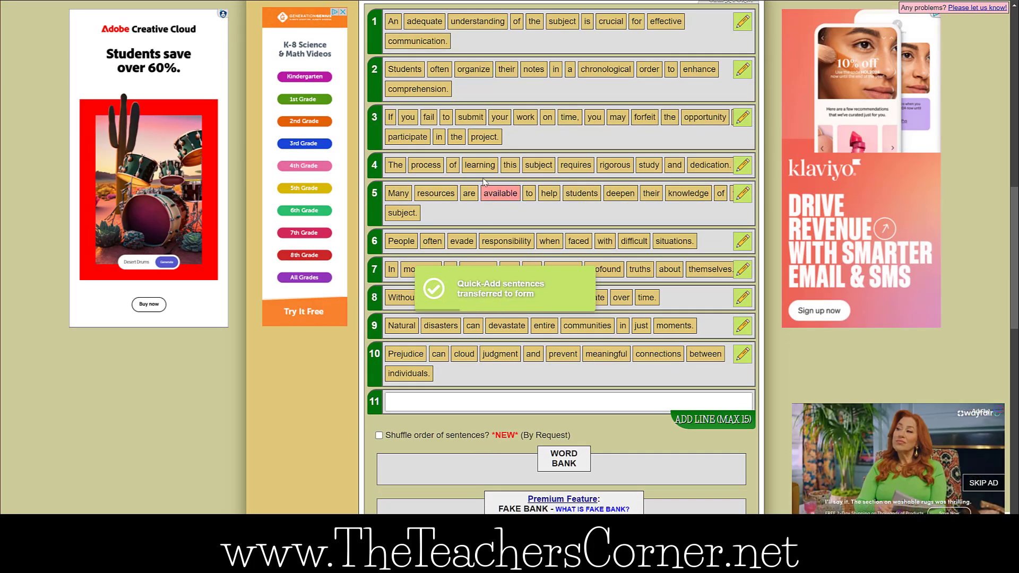
{"action": "left_click", "coordinate": [418, 89]}
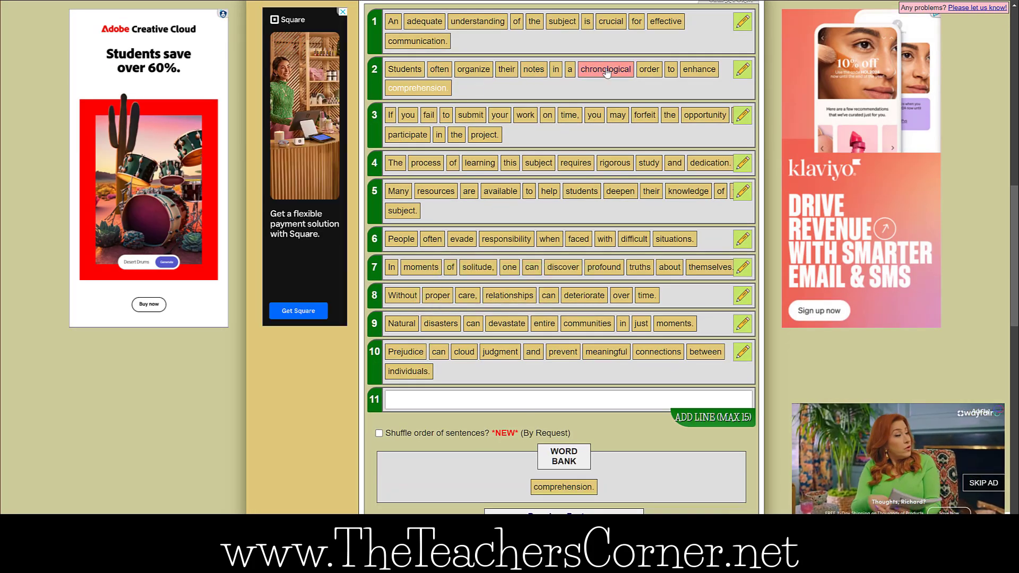
{"action": "left_click", "coordinate": [606, 71]}
{"action": "left_click", "coordinate": [478, 22]}
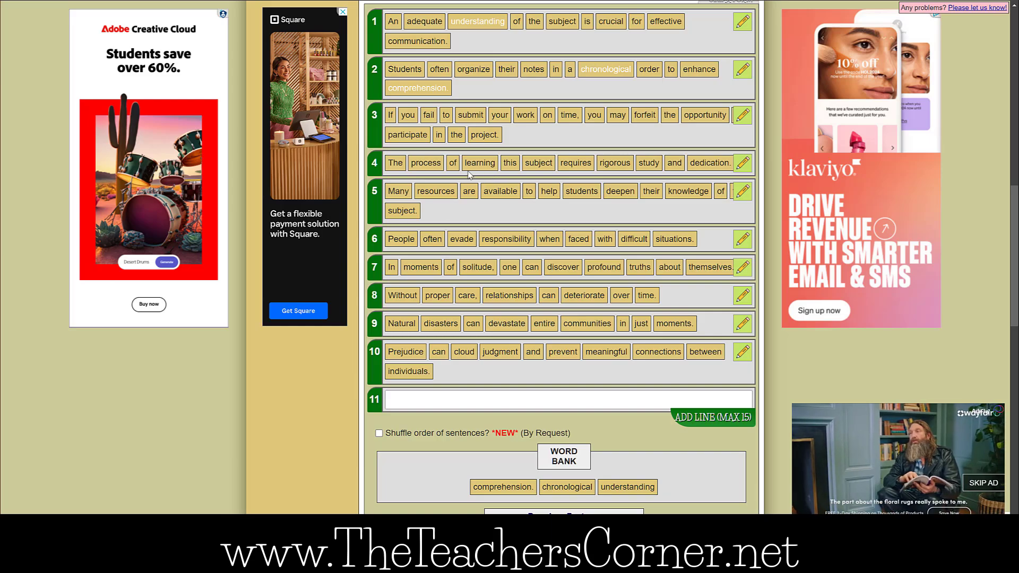
{"action": "left_click", "coordinate": [474, 164]}
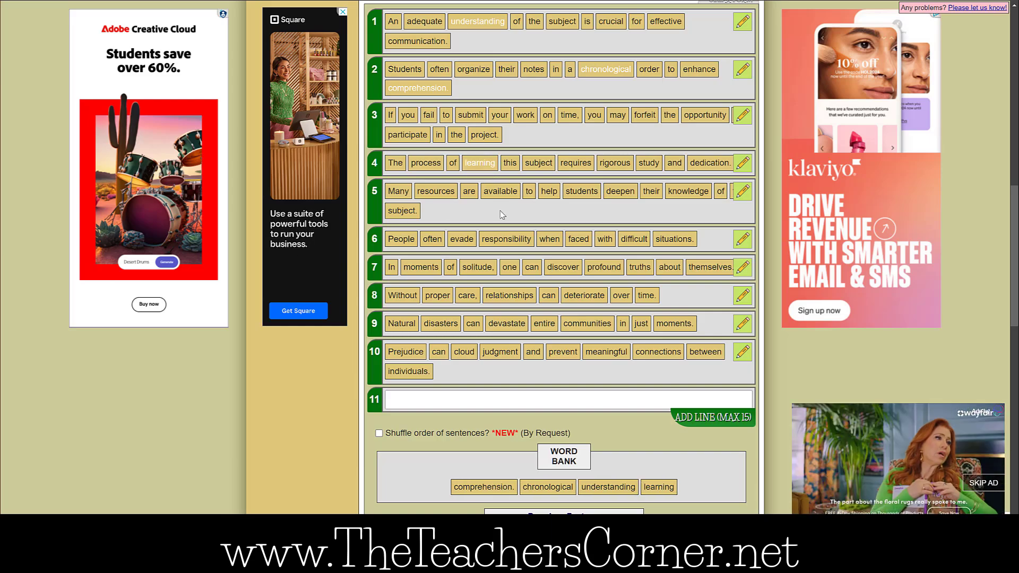
{"action": "left_click", "coordinate": [510, 295]}
{"action": "scroll", "coordinate": [500, 357], "scroll_direction": "down", "scroll_amount": 2}
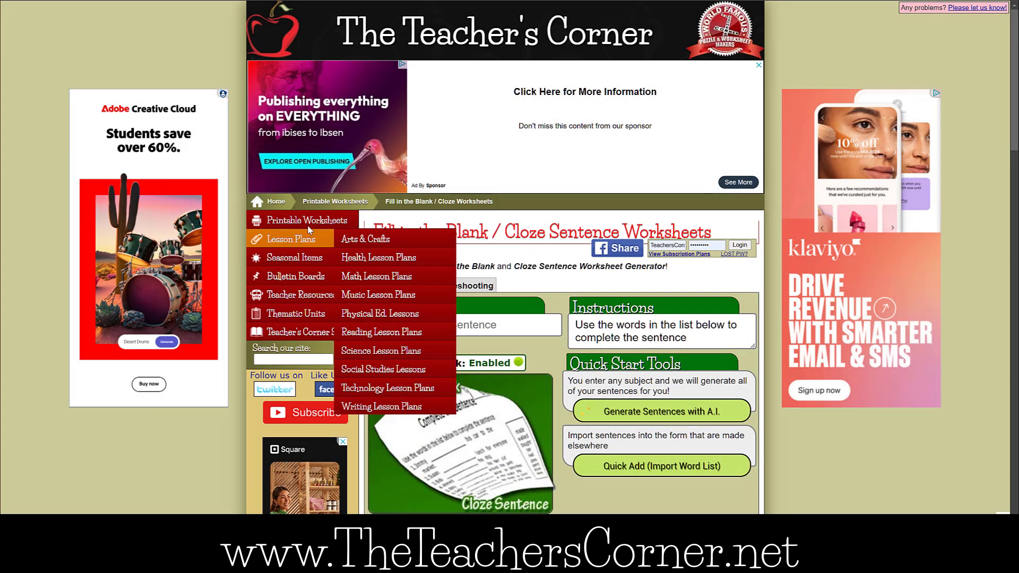
Show the Printable Worksheets submenu of other worksheet makers in the left sidebar
{"action": "mouse_move", "coordinate": [313, 224]}
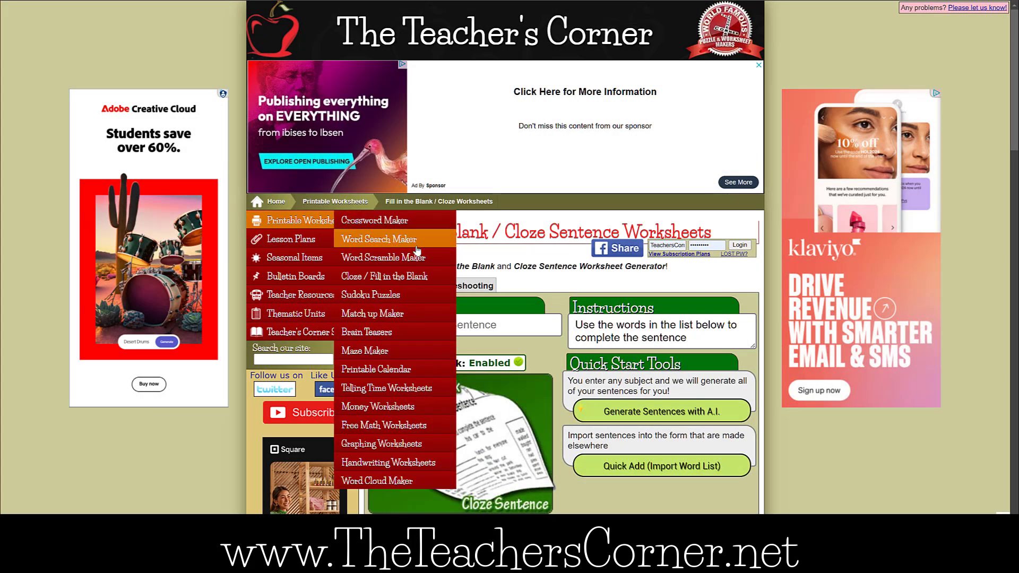